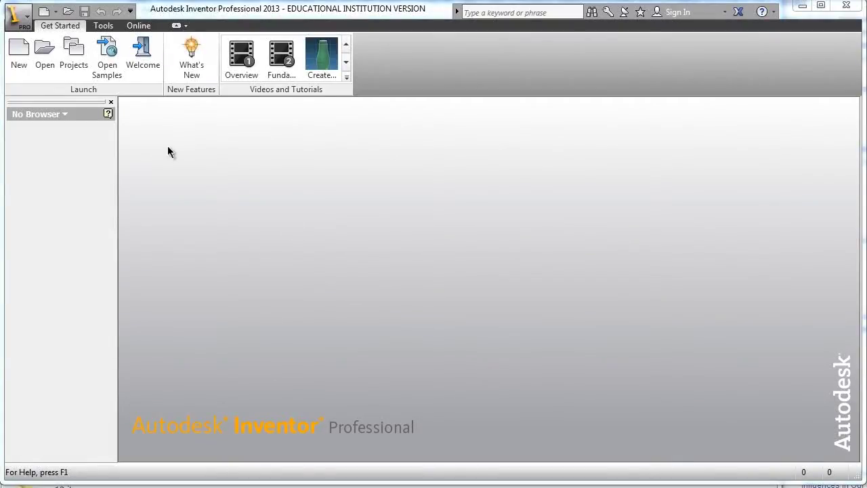
Create a new presentation with a view of train assembly.iam, Automatic explosion, distance 2, with trails.
{"action": "left_click", "coordinate": [57, 13]}
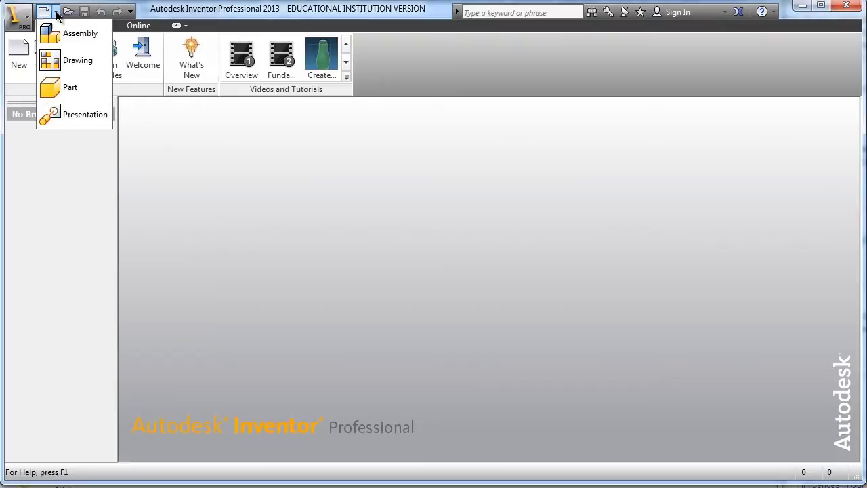
{"action": "left_click", "coordinate": [75, 114]}
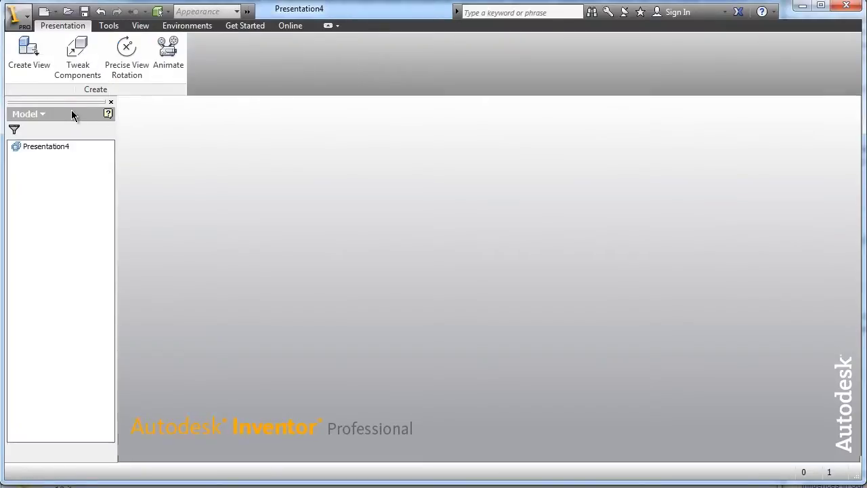
{"action": "left_click", "coordinate": [30, 53]}
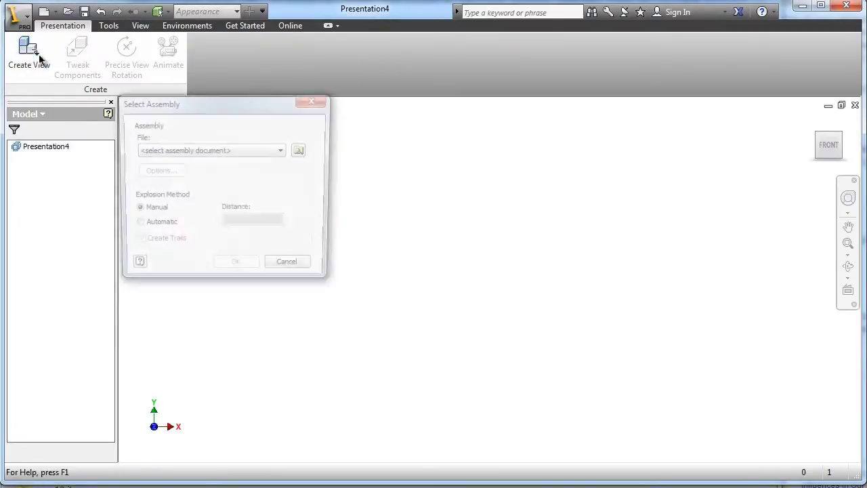
{"action": "left_click", "coordinate": [303, 151]}
{"action": "left_click", "coordinate": [197, 134]}
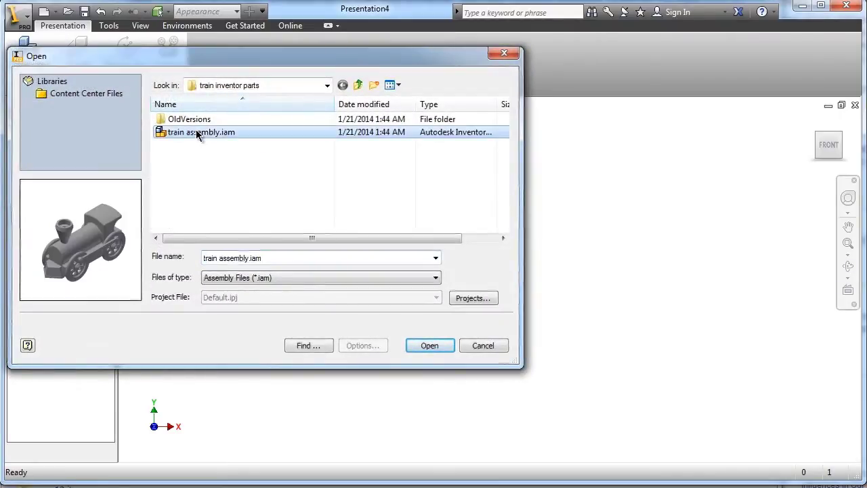
{"action": "left_click", "coordinate": [428, 345]}
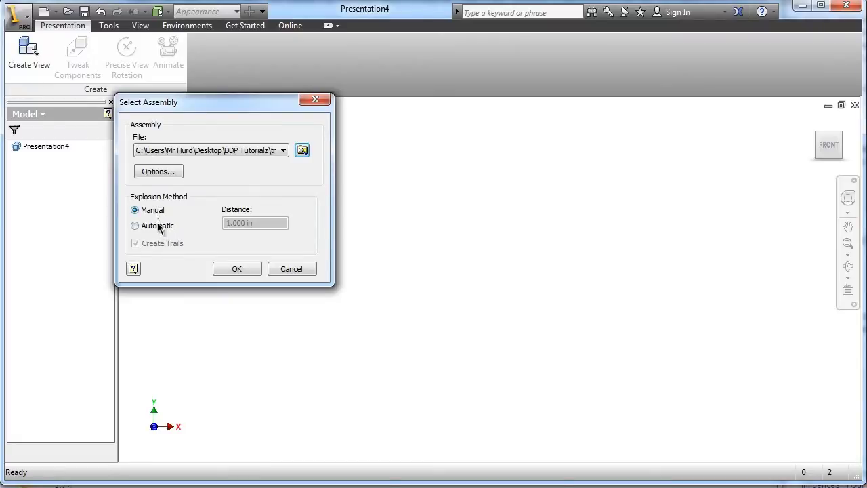
{"action": "left_click", "coordinate": [158, 228]}
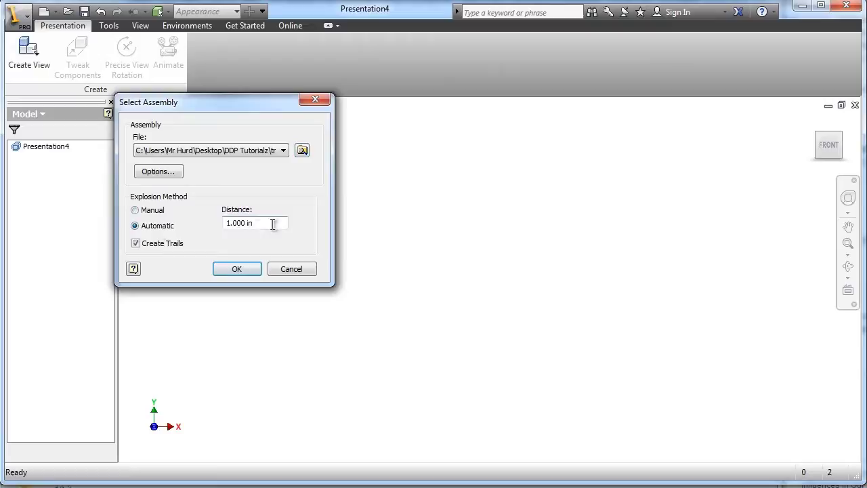
{"action": "left_click_drag", "start_coordinate": [272, 224], "coordinate": [102, 224]}
{"action": "type", "text": "2"}
Generate the automatically exploded train view, then play and close its animation.
{"action": "left_click", "coordinate": [235, 270]}
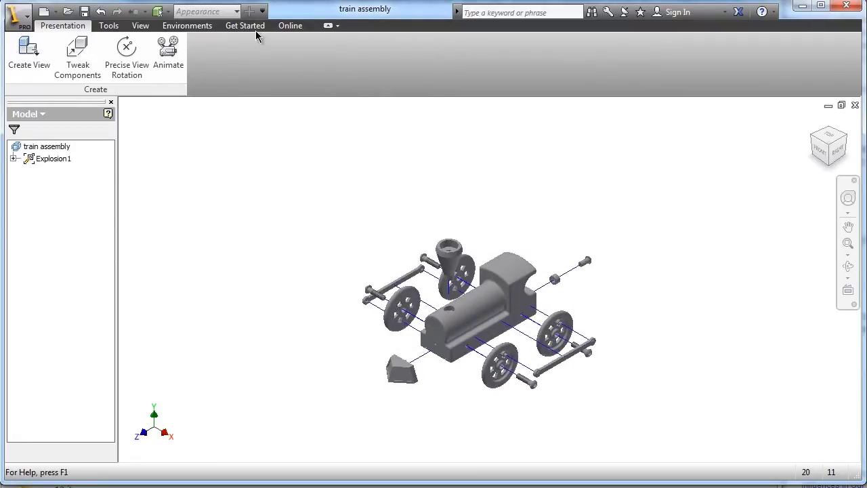
{"action": "left_click", "coordinate": [168, 54]}
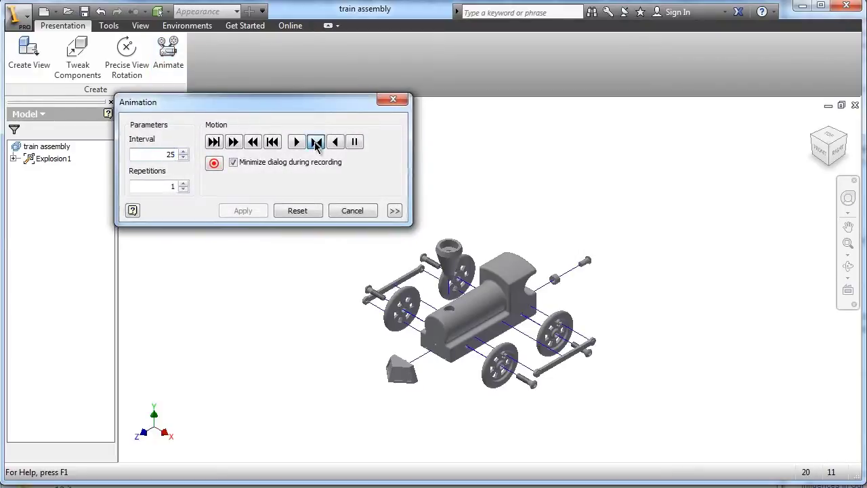
{"action": "left_click", "coordinate": [315, 141]}
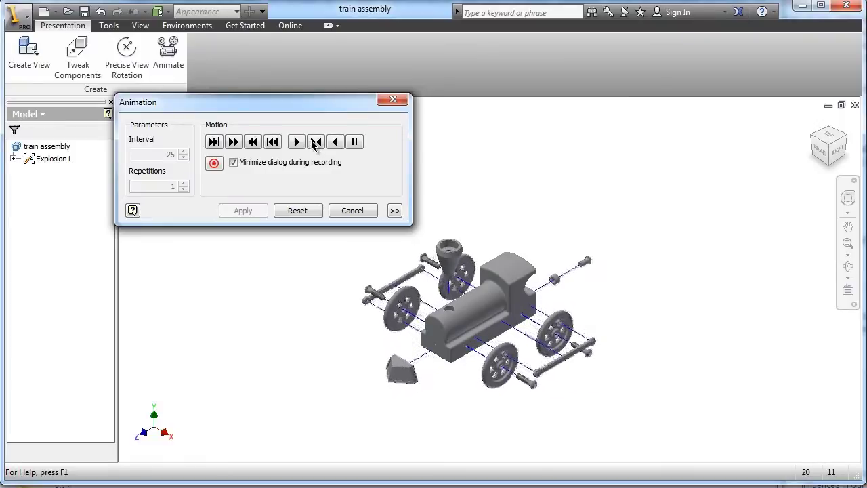
{"action": "left_click", "coordinate": [393, 100]}
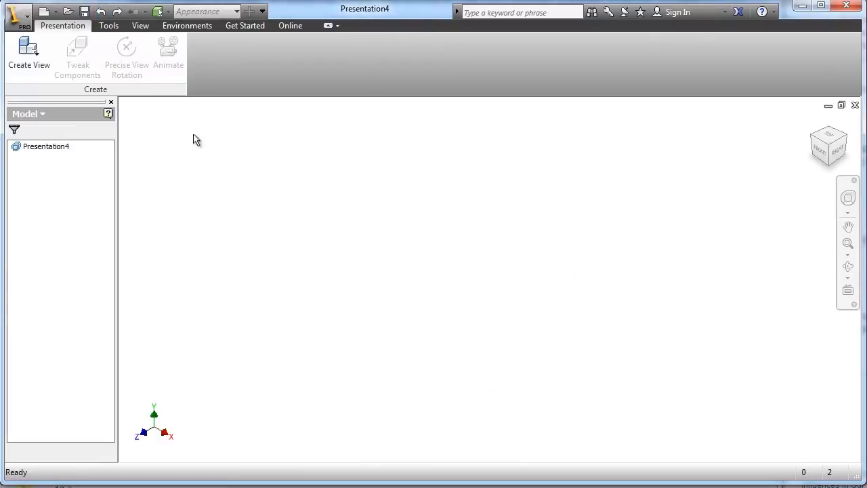
Create a Manual explosion view of train assembly.iam, leaving the train fully assembled.
{"action": "left_click", "coordinate": [35, 54]}
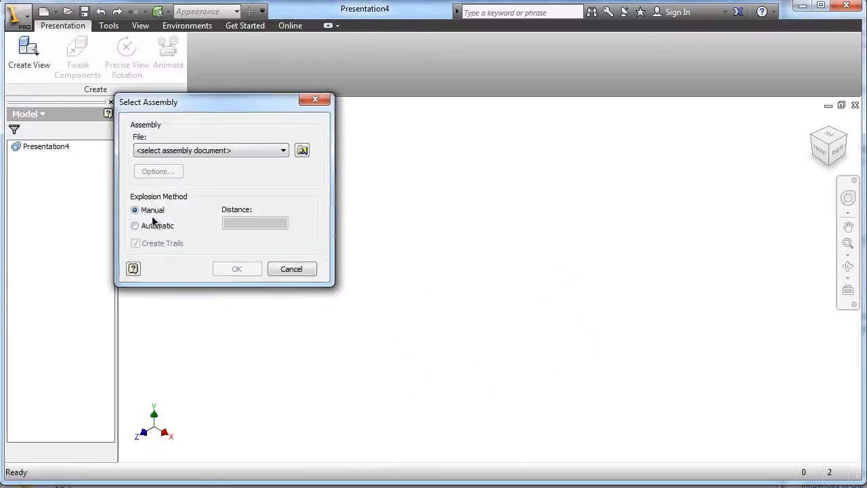
{"action": "left_click", "coordinate": [303, 151]}
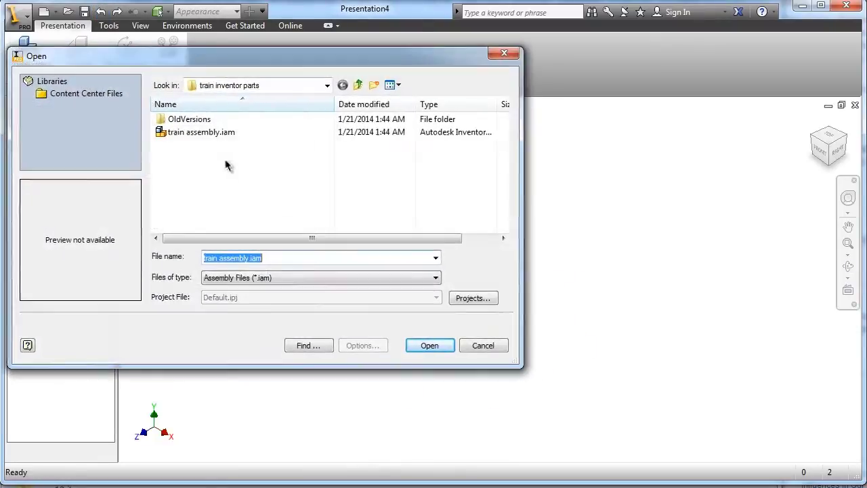
{"action": "double_click", "coordinate": [205, 134]}
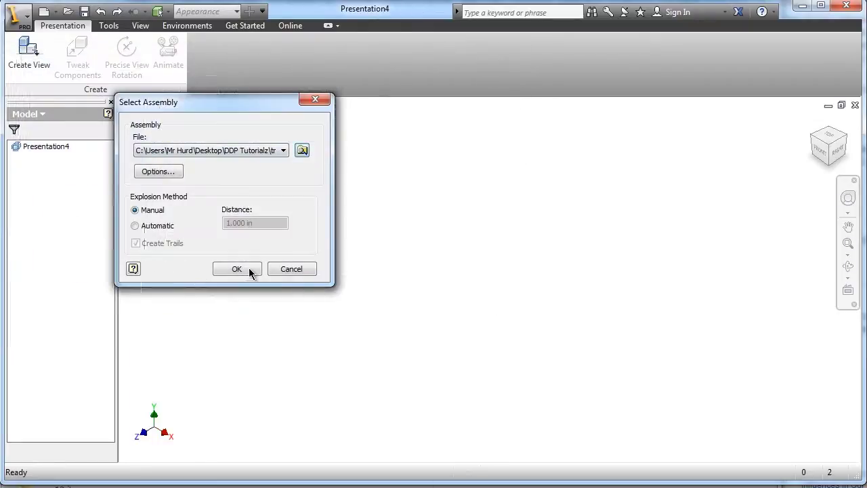
{"action": "left_click", "coordinate": [250, 271]}
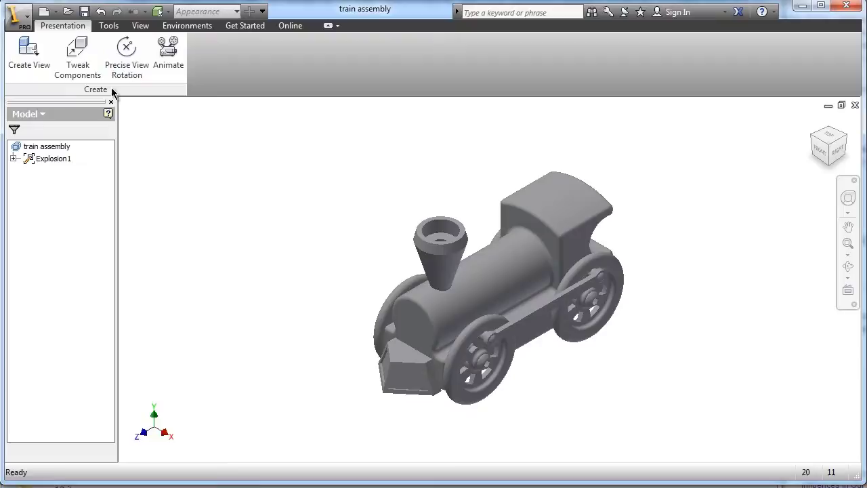
Tweak the front wheel's crank pin 4 units out along Y.
{"action": "left_click", "coordinate": [81, 54]}
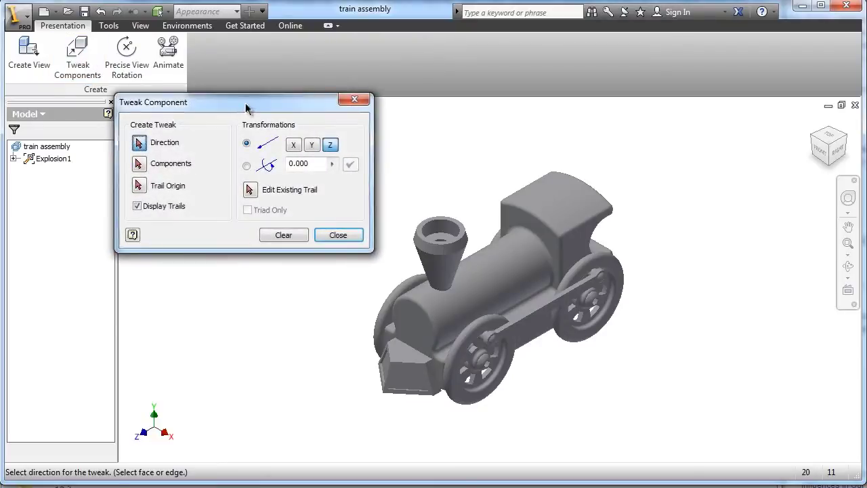
{"action": "left_click_drag", "start_coordinate": [248, 106], "coordinate": [249, 184]}
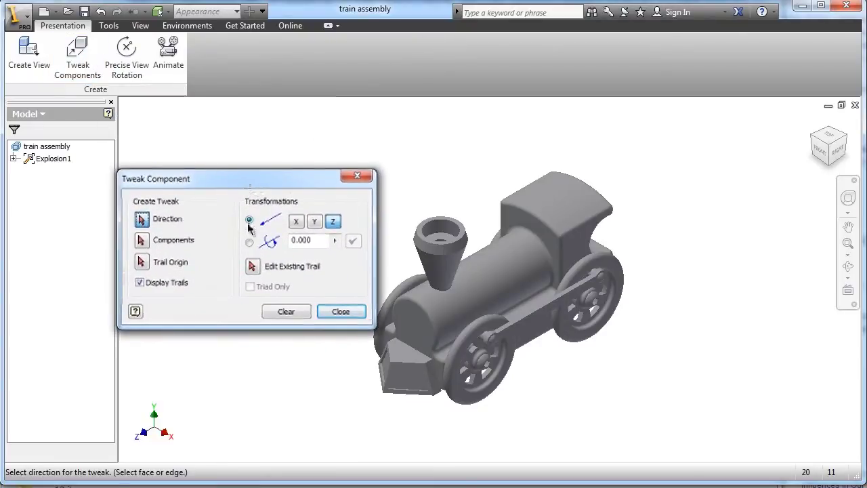
{"action": "scroll", "coordinate": [368, 400], "scroll_direction": "up", "scroll_amount": 4}
{"action": "middle_click_drag", "start_coordinate": [594, 377], "coordinate": [649, 394]}
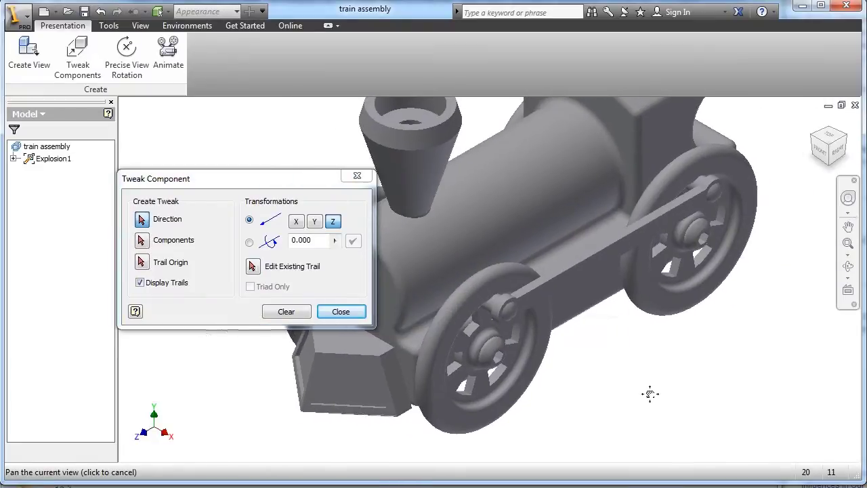
{"action": "left_click", "coordinate": [521, 319]}
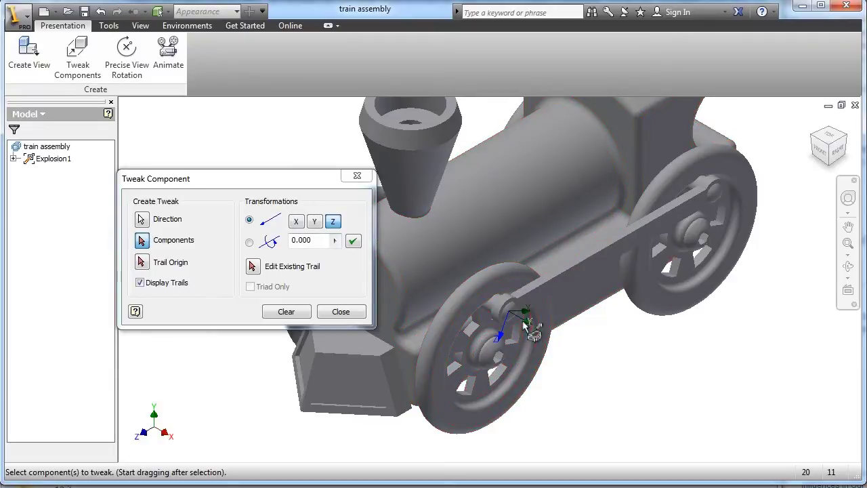
{"action": "scroll", "coordinate": [525, 325], "scroll_direction": "up", "scroll_amount": 4}
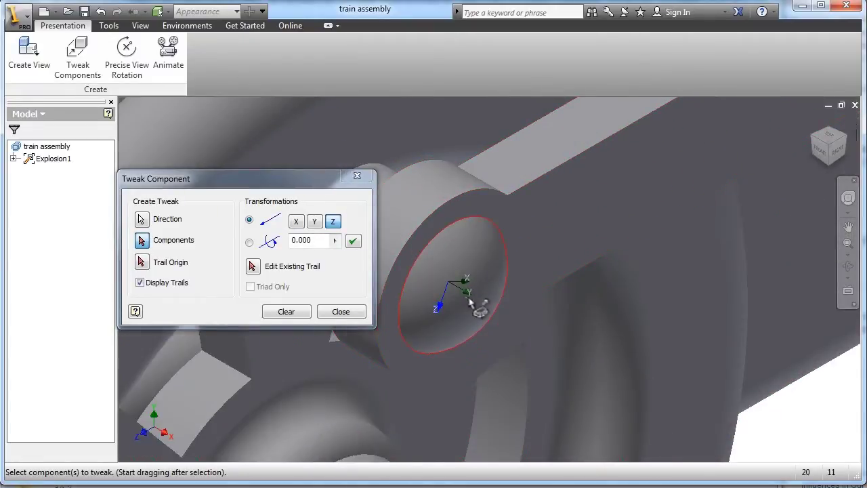
{"action": "scroll", "coordinate": [477, 306], "scroll_direction": "down", "scroll_amount": 3}
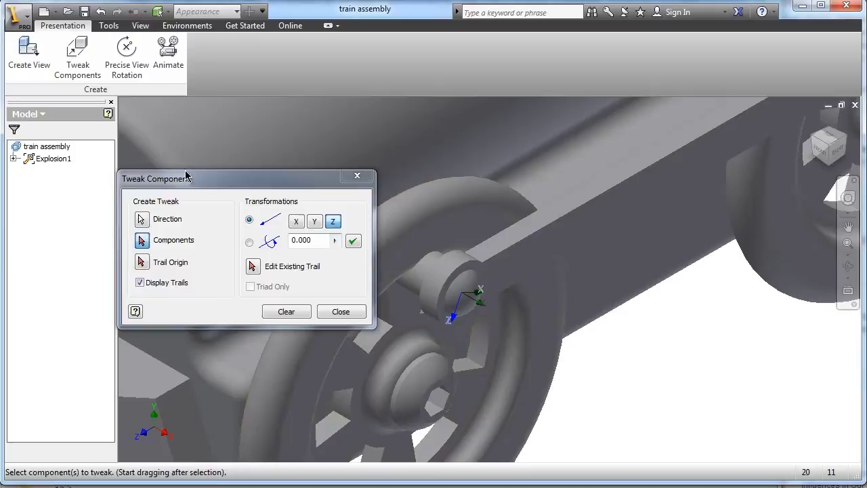
{"action": "left_click", "coordinate": [314, 222]}
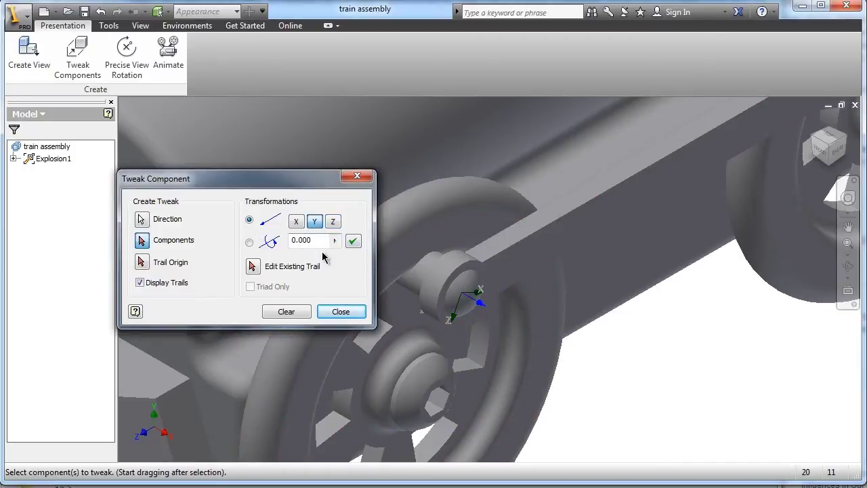
{"action": "scroll", "coordinate": [601, 329], "scroll_direction": "down", "scroll_amount": 5}
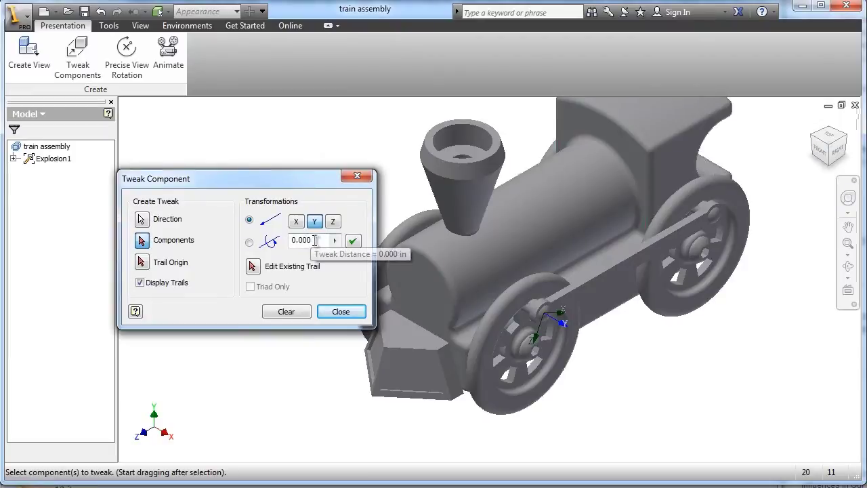
{"action": "left_click_drag", "start_coordinate": [314, 240], "coordinate": [238, 243]}
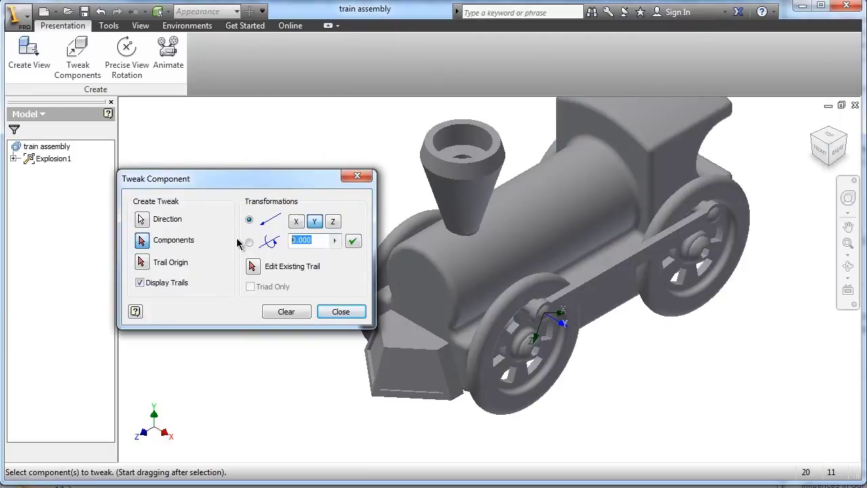
{"action": "left_click", "coordinate": [353, 240]}
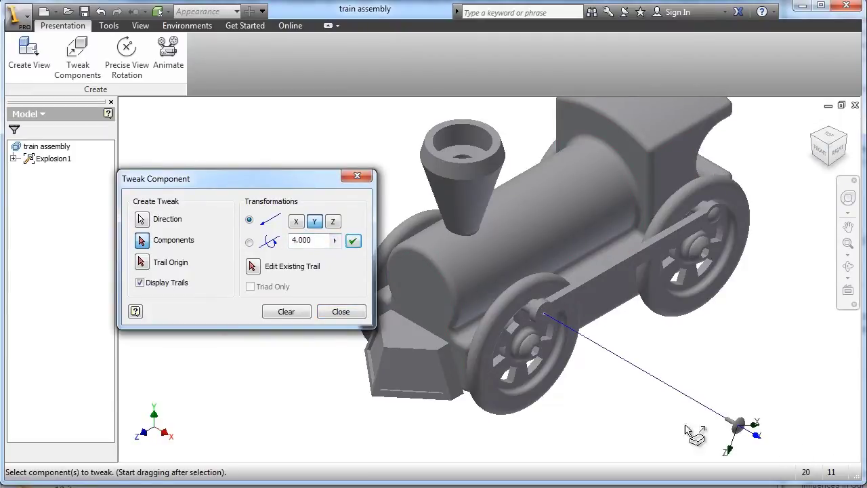
Pull the rear wheel's crank pin 4 units out along Y as well.
{"action": "left_click", "coordinate": [299, 311]}
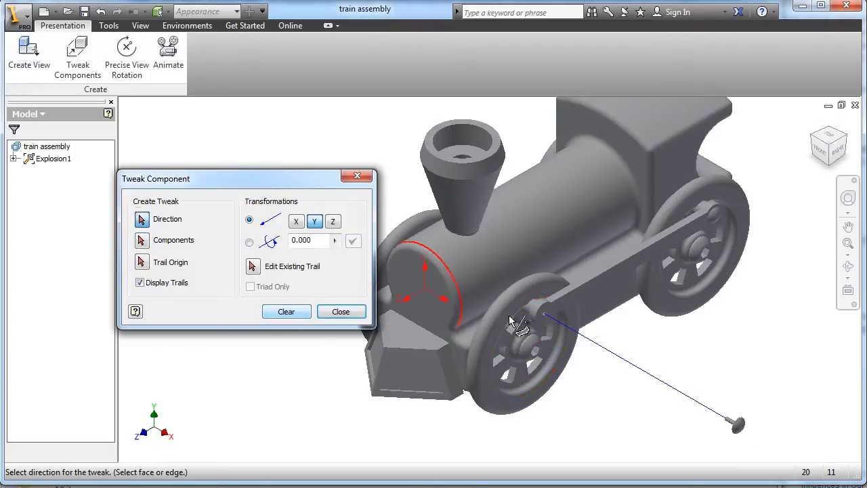
{"action": "left_click", "coordinate": [719, 223]}
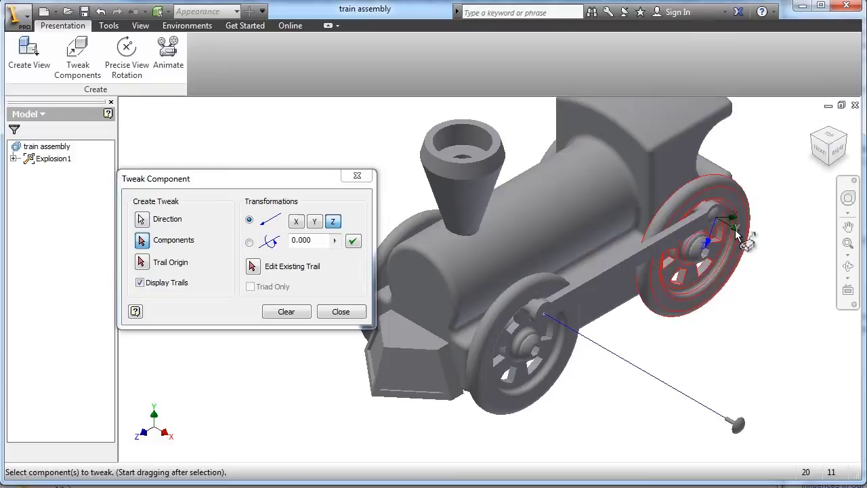
{"action": "left_click", "coordinate": [737, 230]}
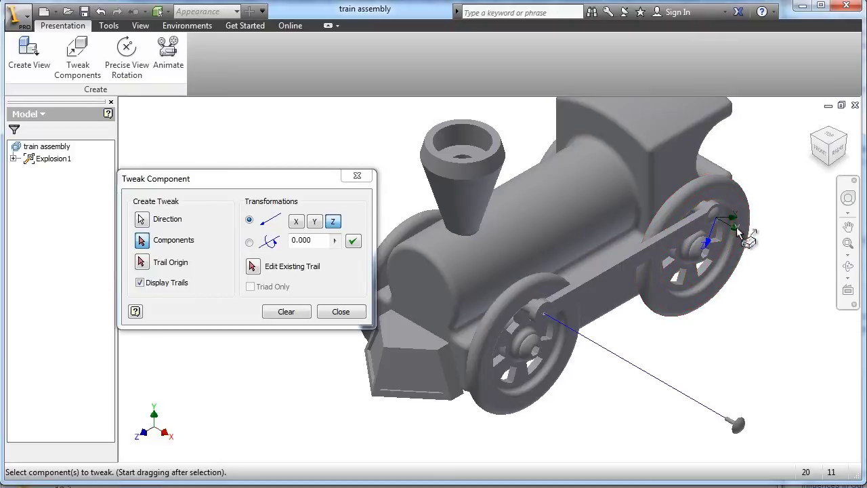
{"action": "left_click", "coordinate": [314, 221]}
{"action": "double_click", "coordinate": [308, 239]}
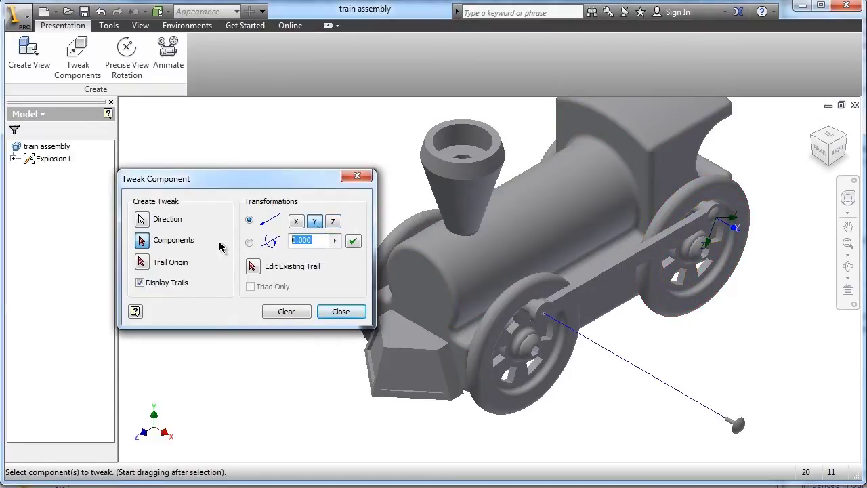
{"action": "left_click", "coordinate": [353, 241]}
{"action": "middle_click_drag", "start_coordinate": [738, 387], "coordinate": [549, 366], "text": "shift"}
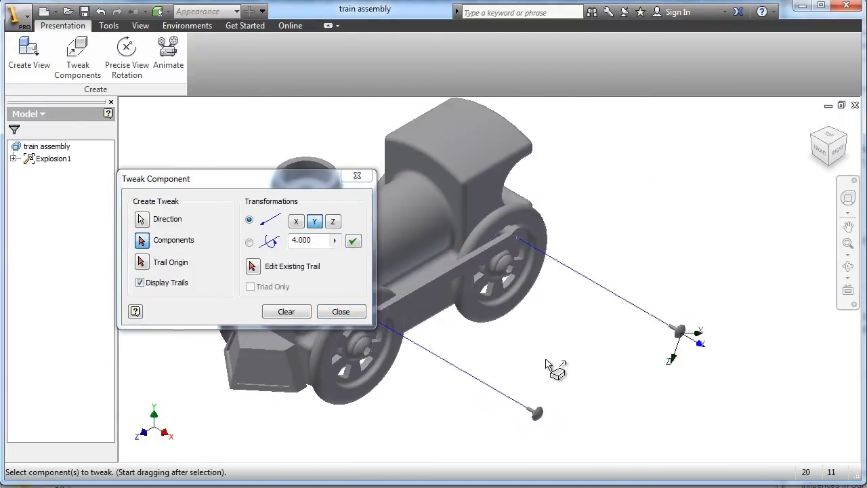
Pull the side connecting rod 3.5 units out along Z.
{"action": "left_click", "coordinate": [282, 311]}
{"action": "middle_click_drag", "start_coordinate": [557, 330], "coordinate": [688, 327]}
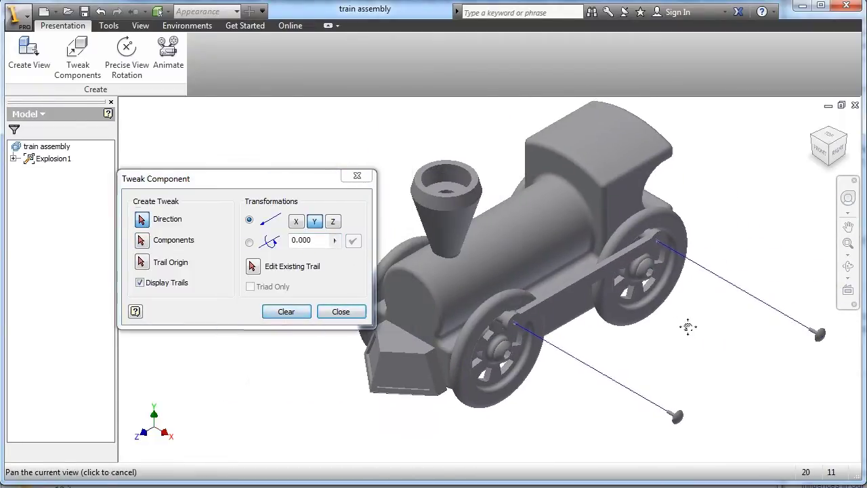
{"action": "left_click", "coordinate": [574, 295]}
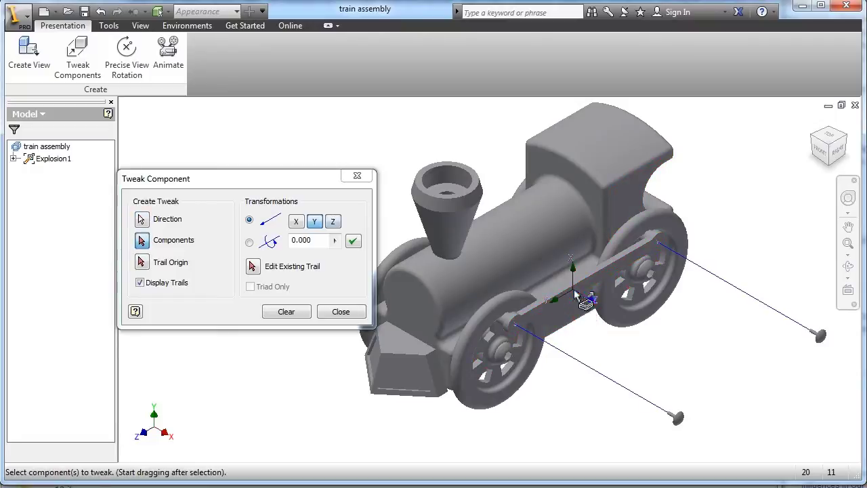
{"action": "left_click", "coordinate": [582, 296]}
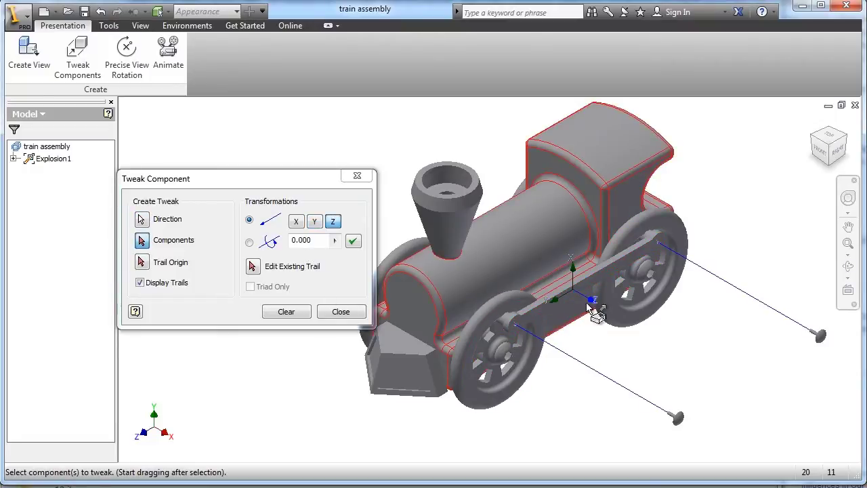
{"action": "scroll", "coordinate": [590, 305], "scroll_direction": "up", "scroll_amount": 5}
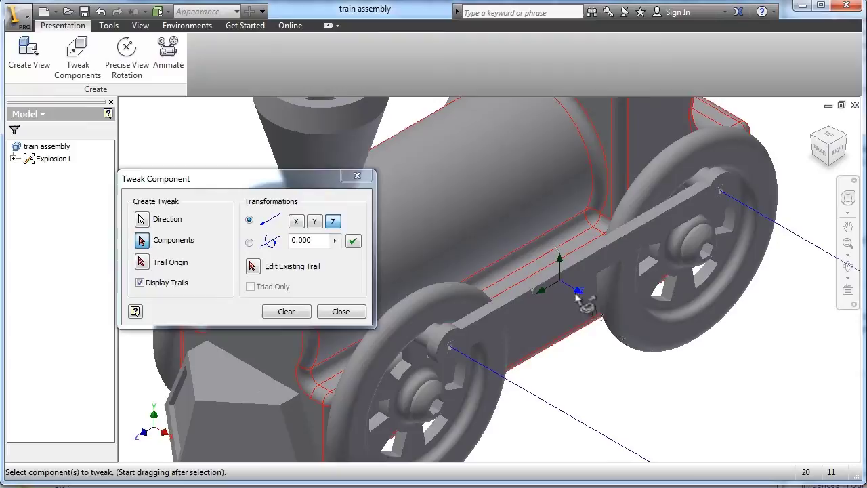
{"action": "scroll", "coordinate": [583, 298], "scroll_direction": "down", "scroll_amount": 4}
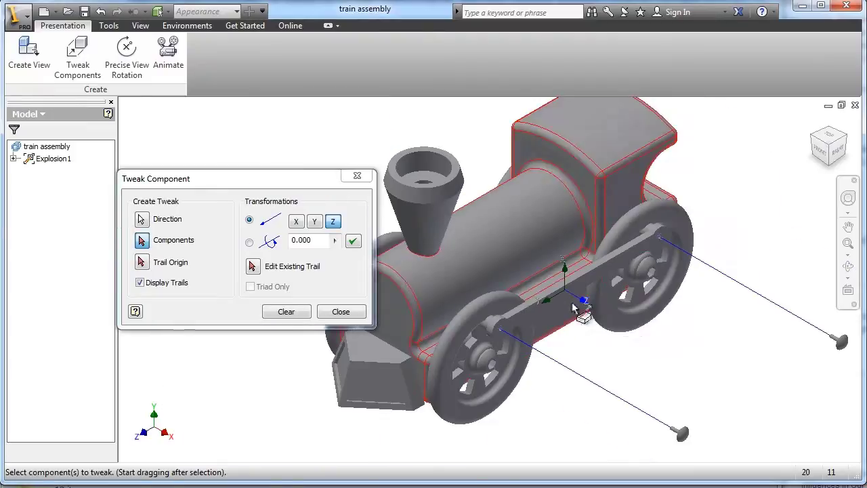
{"action": "left_click", "coordinate": [319, 242]}
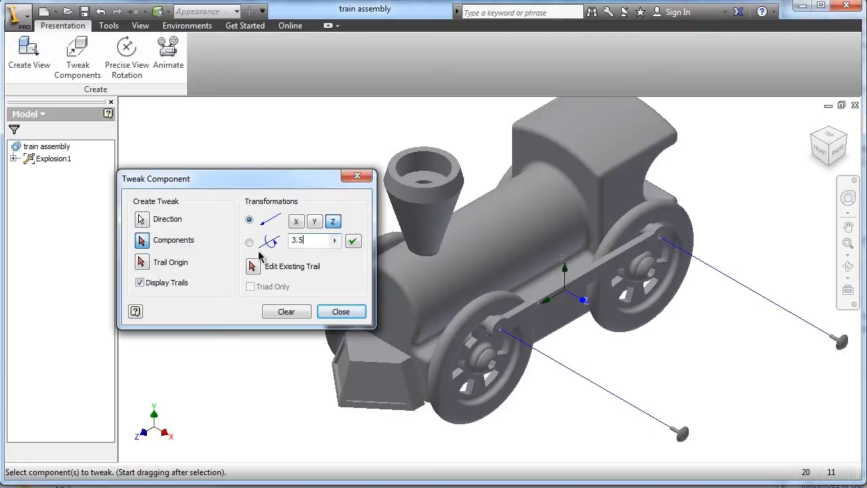
{"action": "left_click", "coordinate": [357, 244]}
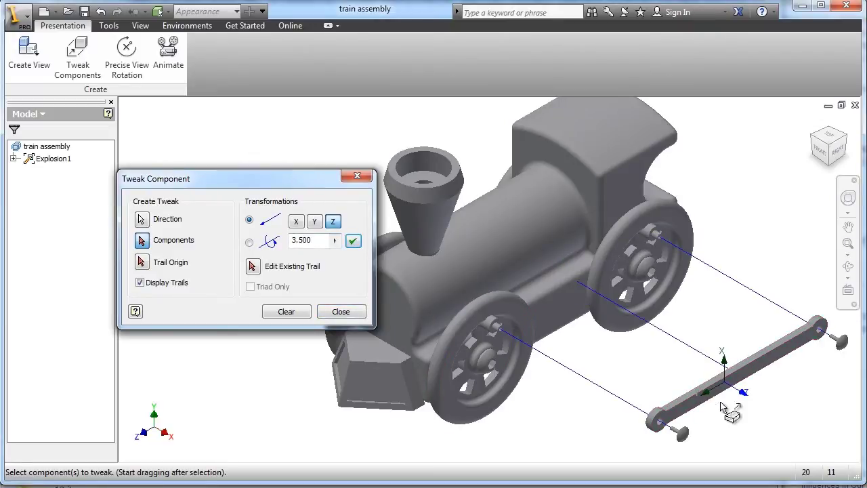
Pull the front wheel hub bolt 3.5 units out along Z.
{"action": "left_click", "coordinate": [298, 311]}
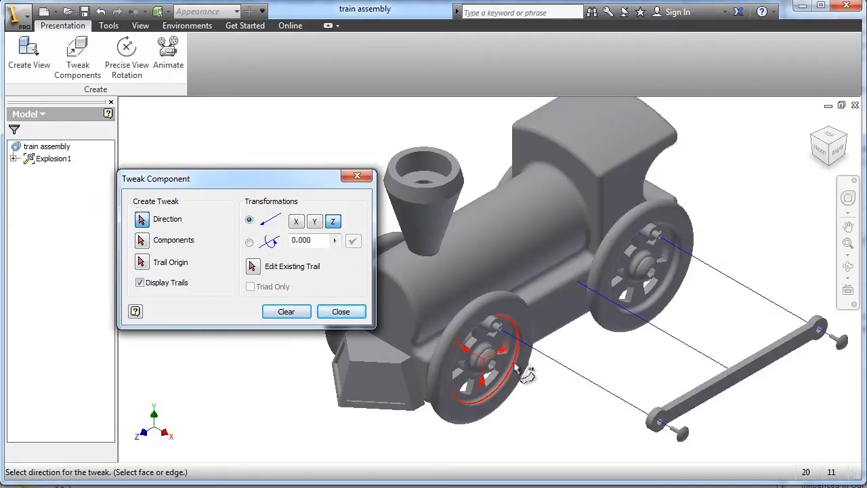
{"action": "scroll", "coordinate": [493, 362], "scroll_direction": "up", "scroll_amount": 5}
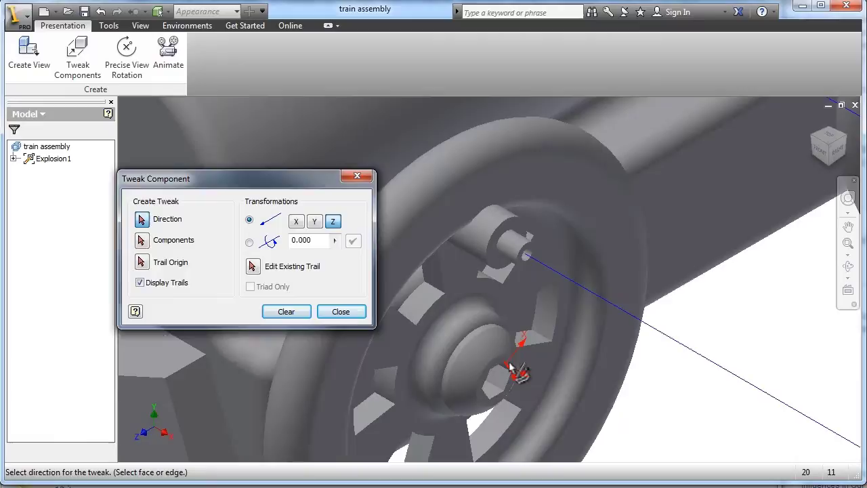
{"action": "left_click", "coordinate": [513, 366]}
{"action": "scroll", "coordinate": [521, 369], "scroll_direction": "down", "scroll_amount": 6}
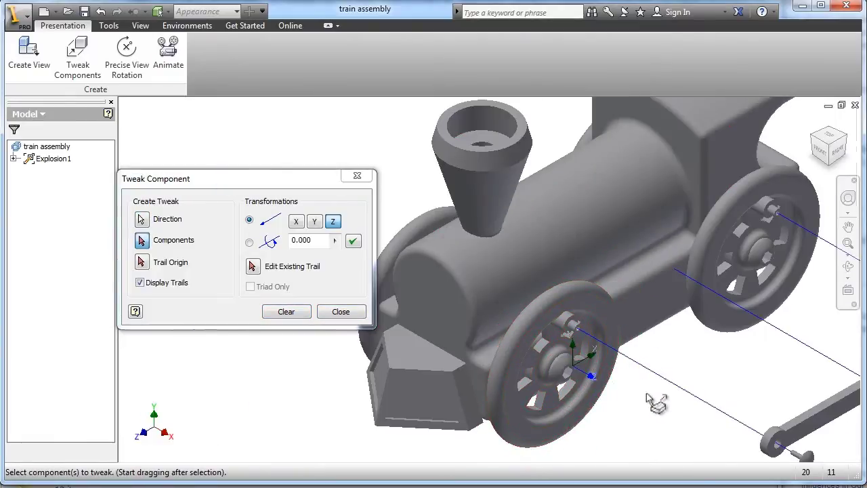
{"action": "middle_click_drag", "start_coordinate": [658, 397], "coordinate": [579, 359]}
{"action": "left_click", "coordinate": [525, 349]}
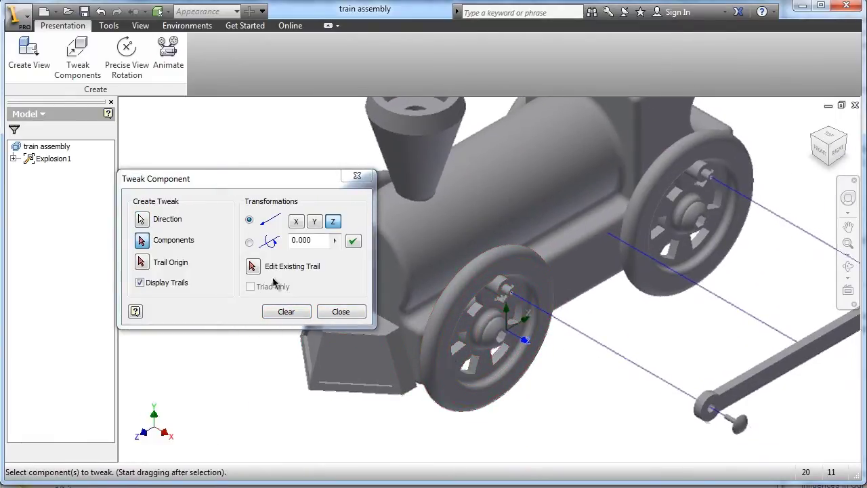
{"action": "left_click", "coordinate": [267, 241]}
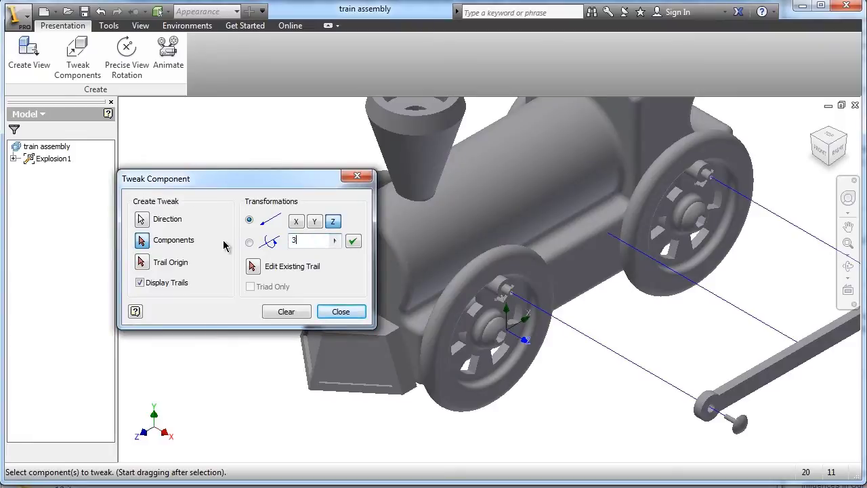
{"action": "left_click", "coordinate": [353, 242]}
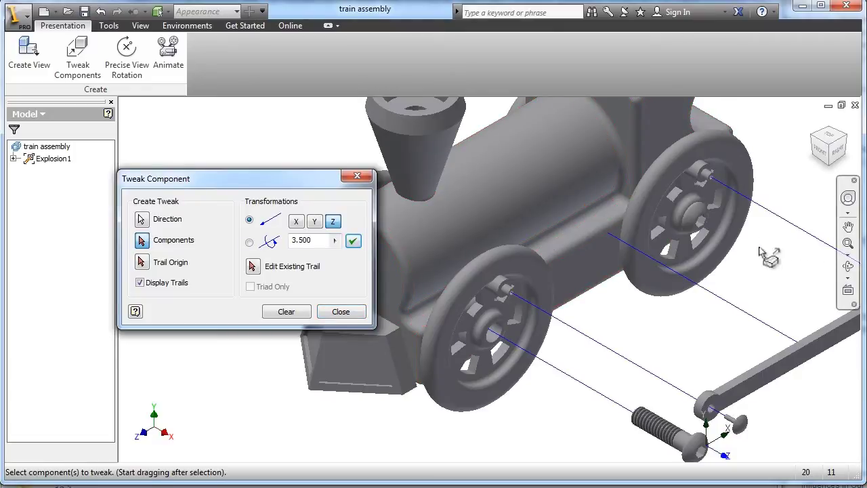
Pull the rear wheel hub bolt 3.5 units out along Z.
{"action": "left_click", "coordinate": [288, 311]}
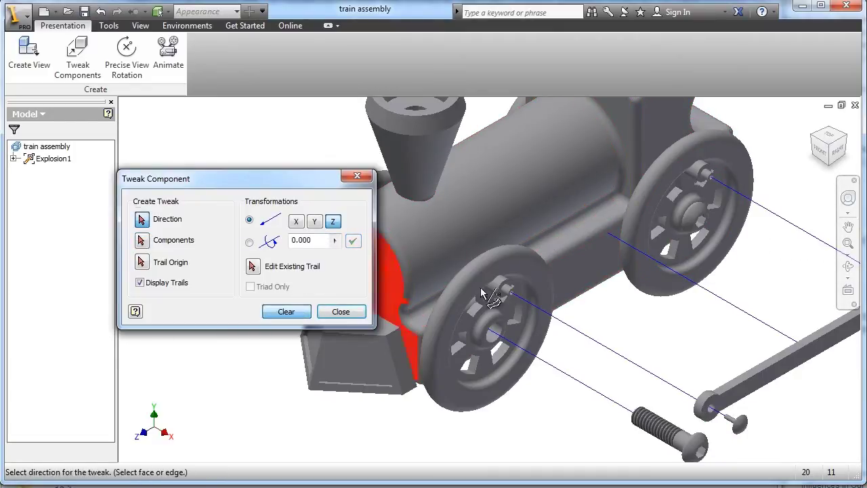
{"action": "scroll", "coordinate": [711, 224], "scroll_direction": "up", "scroll_amount": 5}
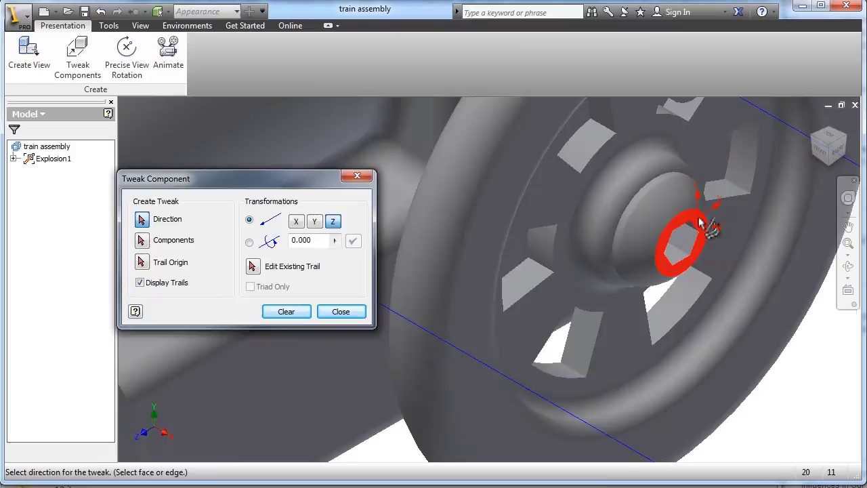
{"action": "left_click", "coordinate": [709, 229]}
{"action": "scroll", "coordinate": [709, 229], "scroll_direction": "down", "scroll_amount": 5}
{"action": "middle_click_drag", "start_coordinate": [708, 230], "coordinate": [514, 288]}
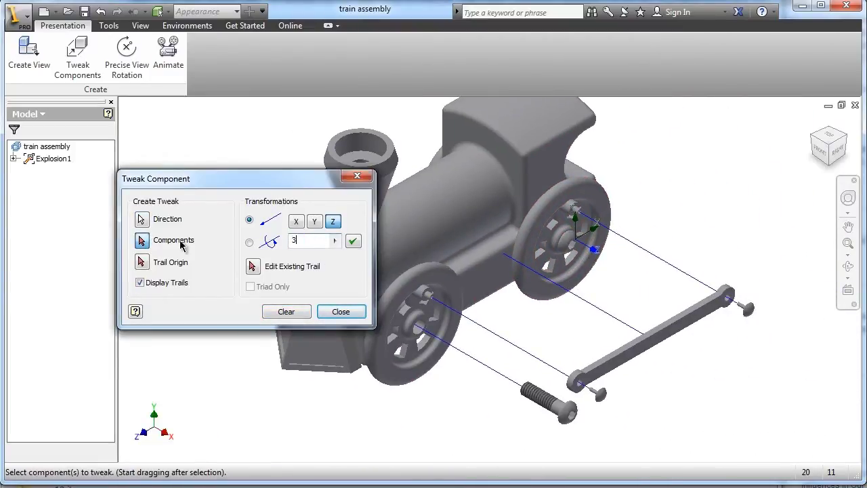
{"action": "left_click", "coordinate": [354, 244]}
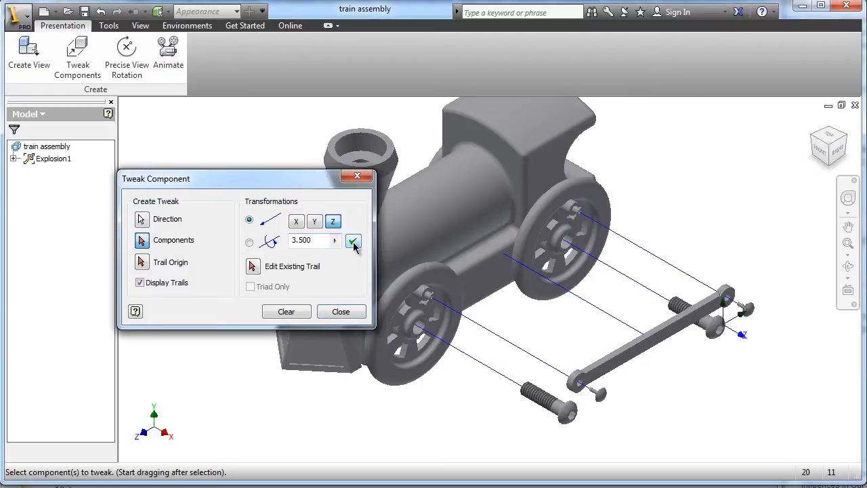
Slide the front wheel 2 units out along its axle.
{"action": "left_click", "coordinate": [286, 312]}
{"action": "left_click", "coordinate": [456, 298]}
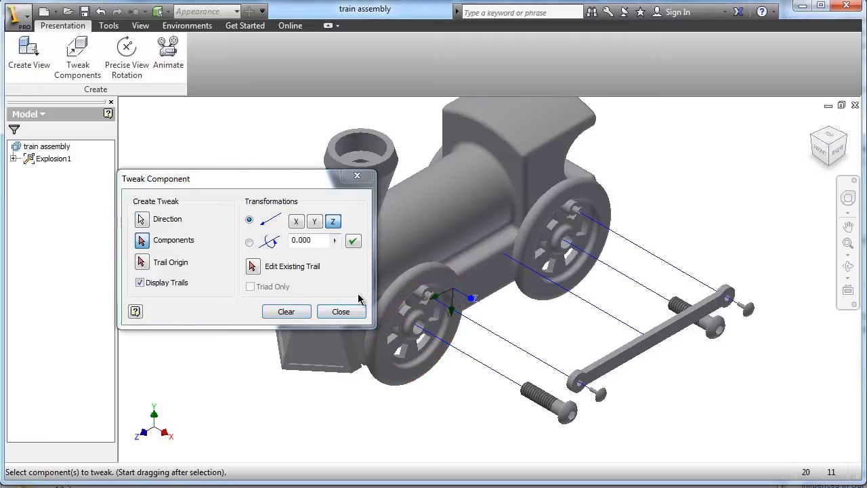
{"action": "left_click", "coordinate": [315, 238]}
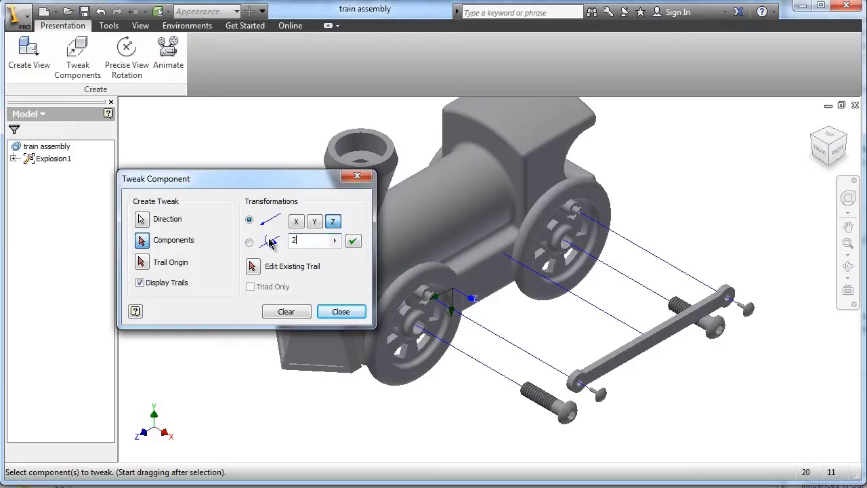
{"action": "left_click", "coordinate": [354, 242]}
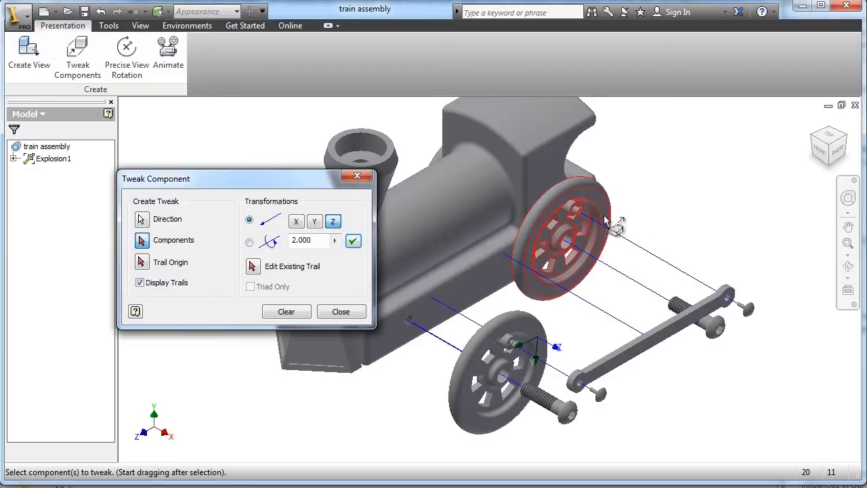
Slide the rear wheel out in moves of 2, 1 and 2 units.
{"action": "left_click", "coordinate": [293, 317]}
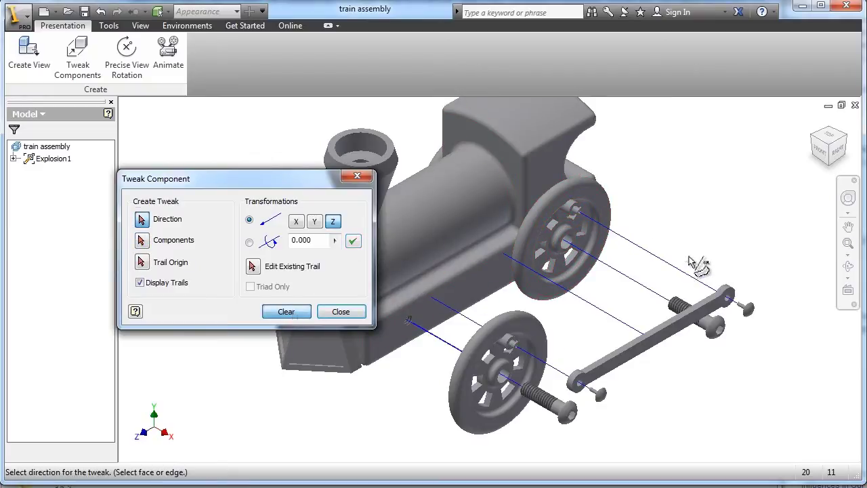
{"action": "left_click", "coordinate": [614, 214]}
{"action": "left_click", "coordinate": [220, 240]}
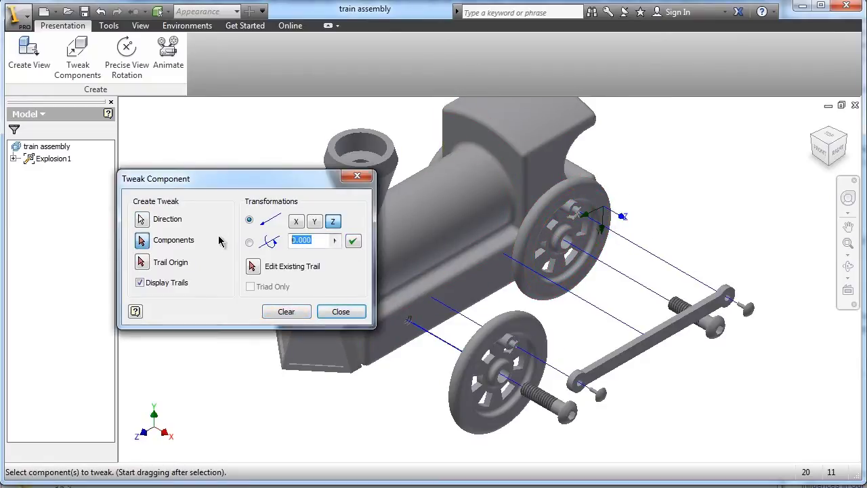
{"action": "type", "text": "2"}
{"action": "left_click", "coordinate": [353, 242]}
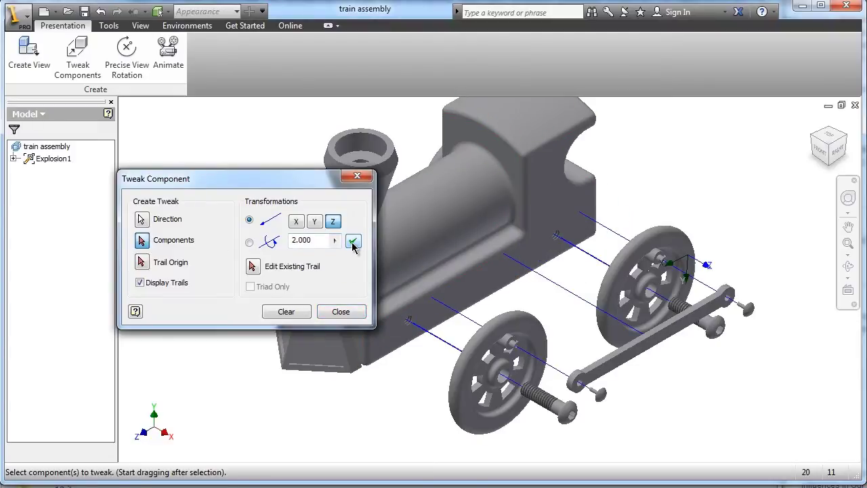
{"action": "left_click", "coordinate": [321, 239]}
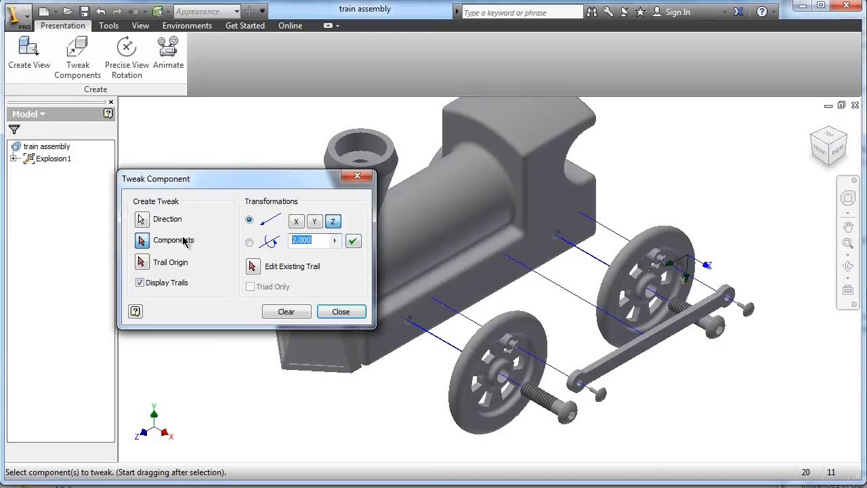
{"action": "left_click", "coordinate": [353, 241]}
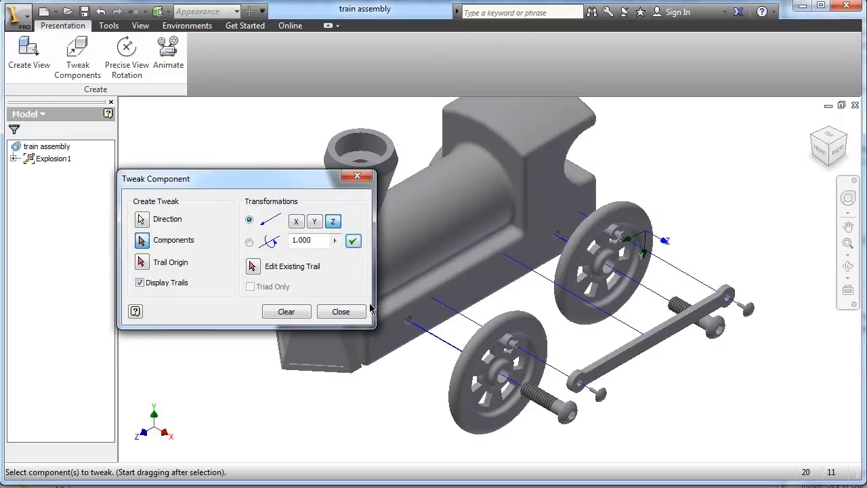
{"action": "left_click_drag", "start_coordinate": [330, 241], "coordinate": [210, 242]}
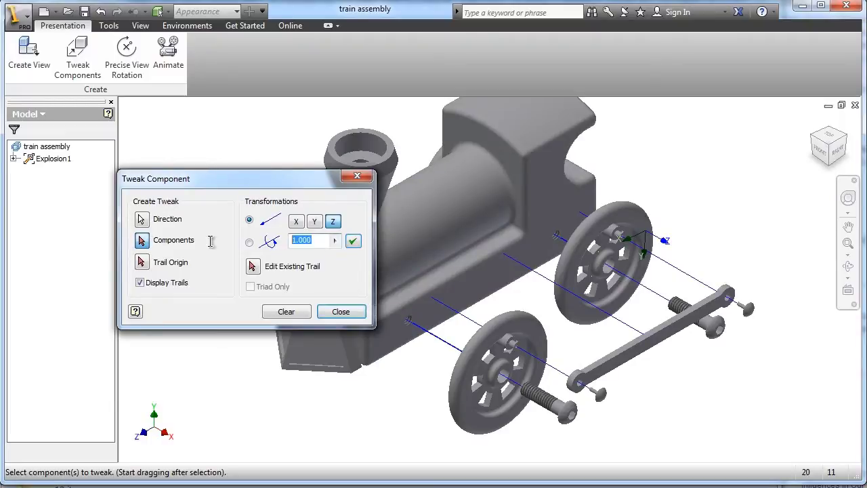
{"action": "type", "text": "2"}
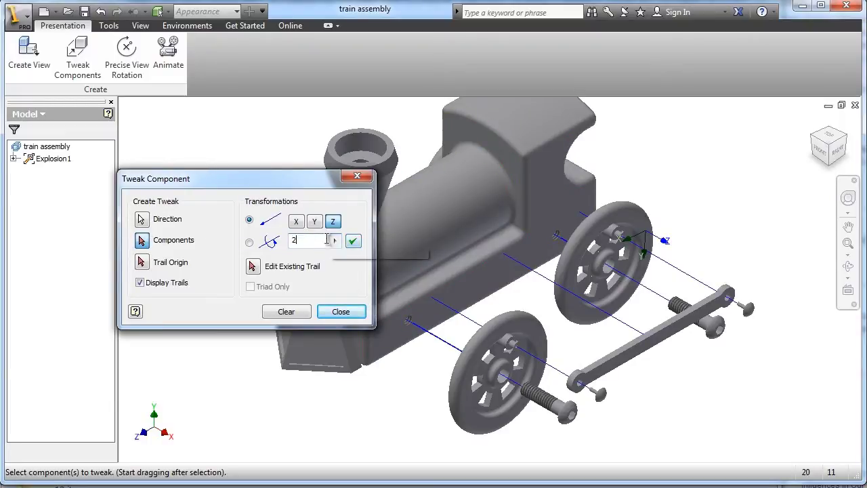
{"action": "left_click", "coordinate": [352, 241]}
{"action": "left_click", "coordinate": [306, 314]}
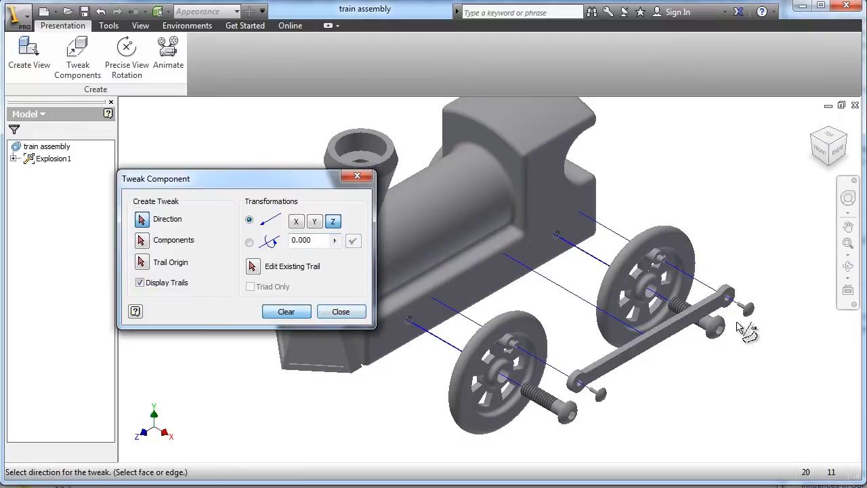
Orbit the train to view it from a different angle.
{"action": "scroll", "coordinate": [751, 329], "scroll_direction": "up", "scroll_amount": 5}
{"action": "left_click", "coordinate": [848, 266]}
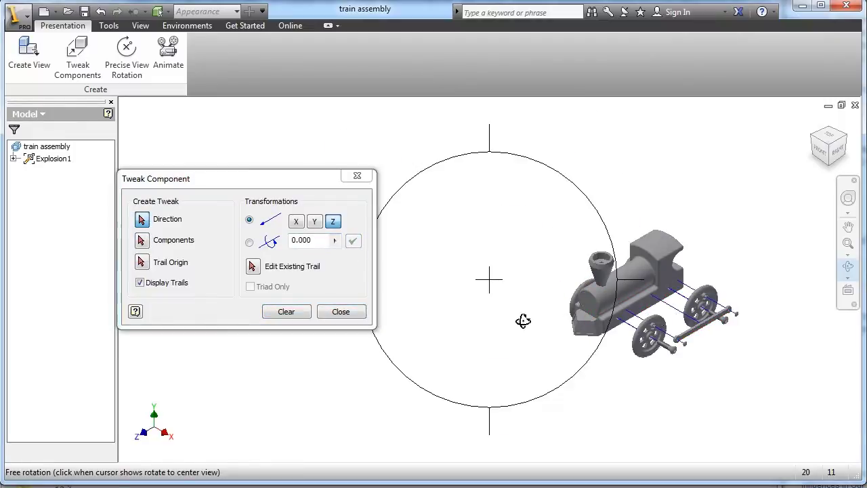
{"action": "left_click_drag", "start_coordinate": [522, 321], "coordinate": [596, 323]}
{"action": "scroll", "coordinate": [596, 324], "scroll_direction": "down", "scroll_amount": 5}
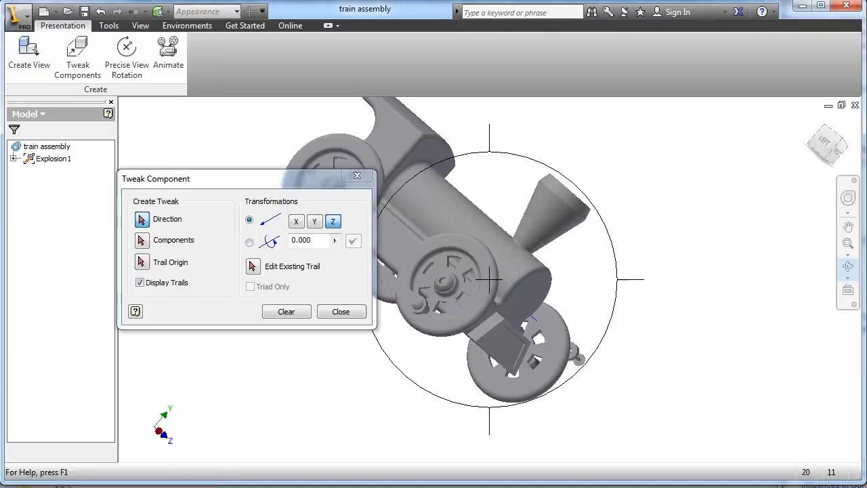
{"action": "key", "text": "Escape"}
{"action": "left_click", "coordinate": [823, 152]}
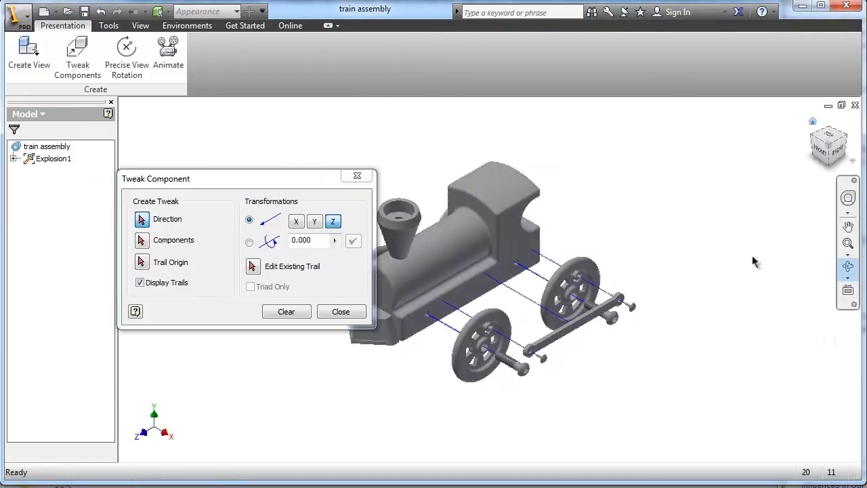
{"action": "left_click", "coordinate": [847, 267]}
{"action": "left_click_drag", "start_coordinate": [562, 262], "coordinate": [618, 259]}
{"action": "right_click", "coordinate": [563, 299]}
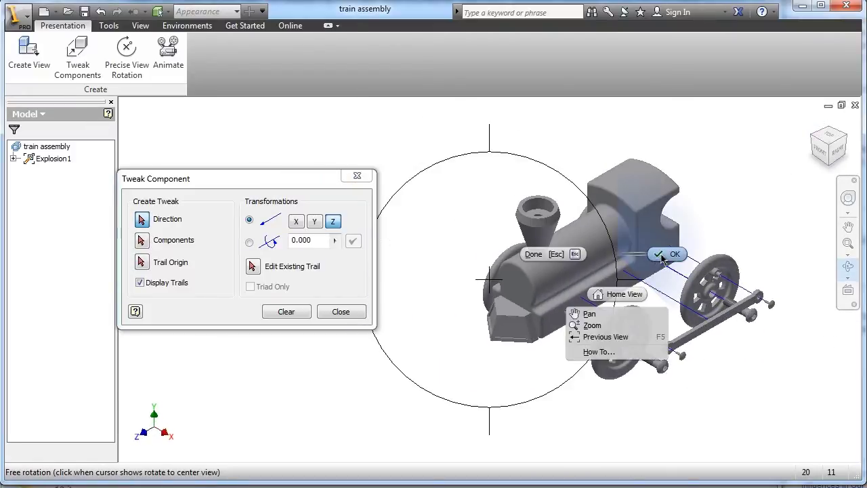
{"action": "left_click", "coordinate": [579, 309]}
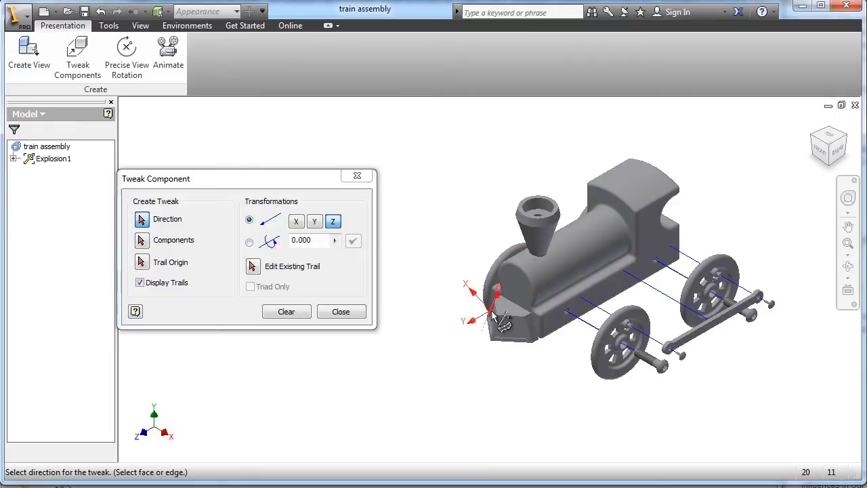
Lift the smokestack 1 unit up along its axis.
{"action": "scroll", "coordinate": [529, 244], "scroll_direction": "up", "scroll_amount": 5}
{"action": "middle_click_drag", "start_coordinate": [552, 181], "coordinate": [535, 198]}
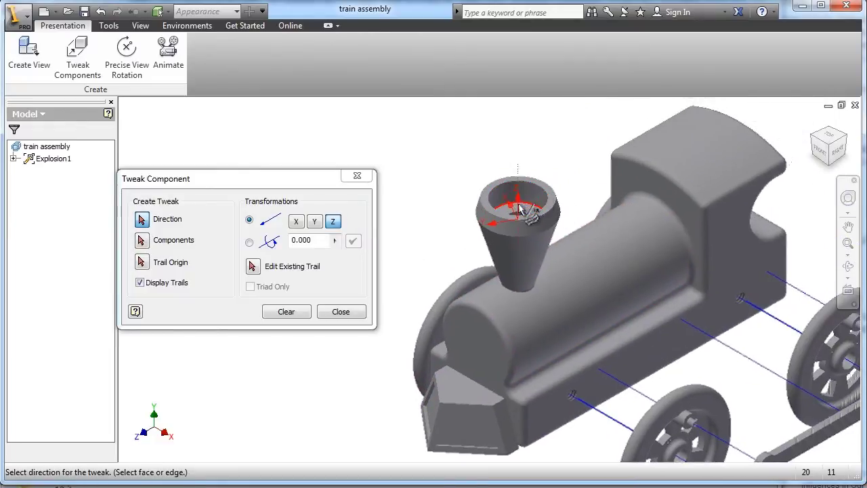
{"action": "left_click", "coordinate": [556, 207]}
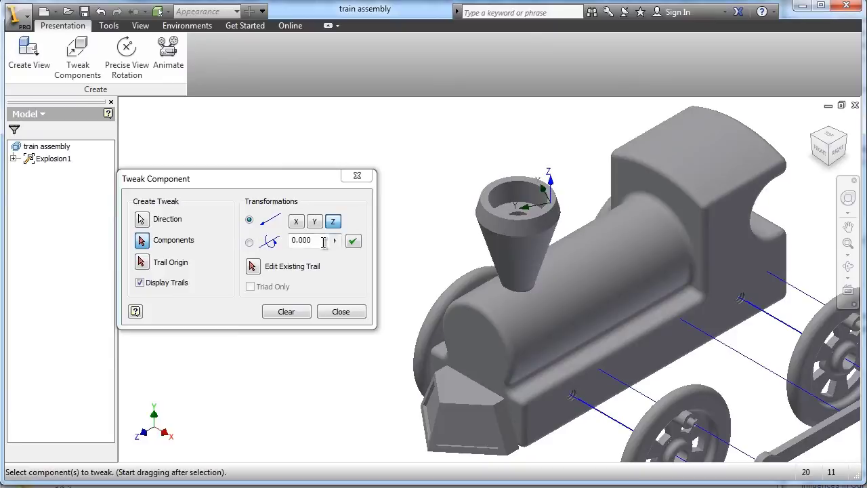
{"action": "left_click", "coordinate": [249, 244]}
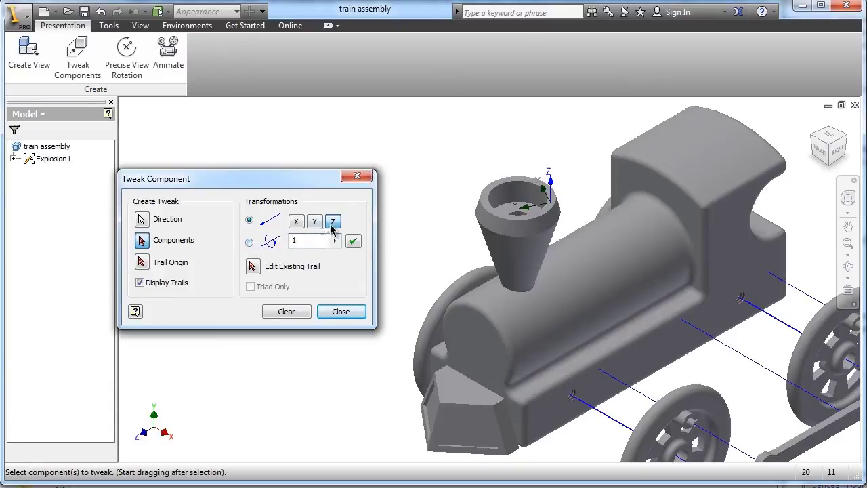
{"action": "left_click", "coordinate": [353, 241]}
{"action": "scroll", "coordinate": [426, 305], "scroll_direction": "down", "scroll_amount": 3}
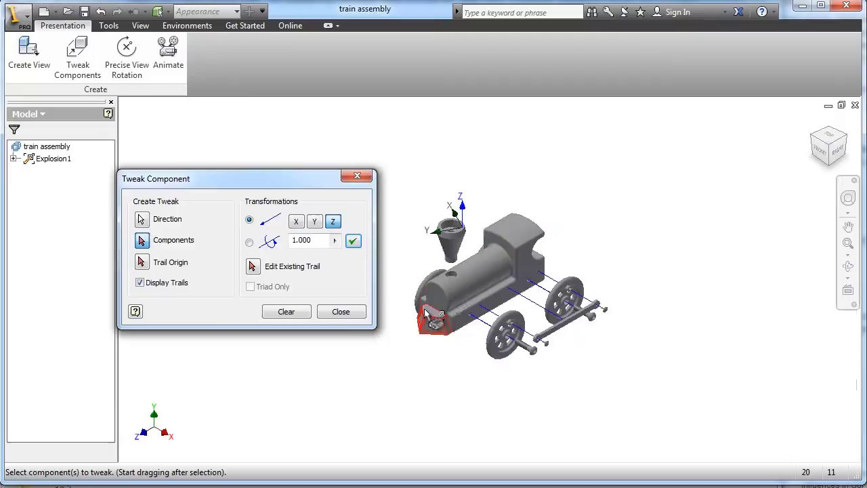
{"action": "scroll", "coordinate": [431, 316], "scroll_direction": "up", "scroll_amount": 5}
Pull the cow catcher 2 units out along Y from the train's front.
{"action": "left_click", "coordinate": [284, 314]}
{"action": "left_click", "coordinate": [444, 316]}
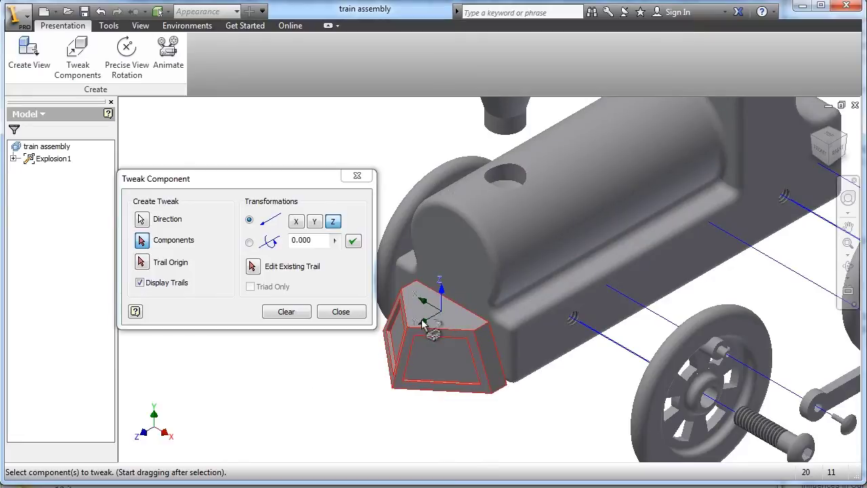
{"action": "left_click", "coordinate": [315, 224]}
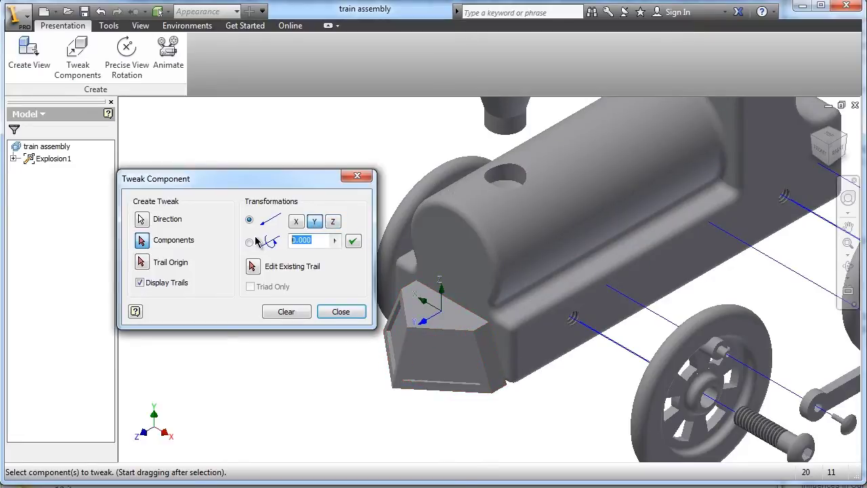
{"action": "type", "text": "2"}
{"action": "left_click", "coordinate": [357, 242]}
{"action": "scroll", "coordinate": [542, 345], "scroll_direction": "down", "scroll_amount": 5}
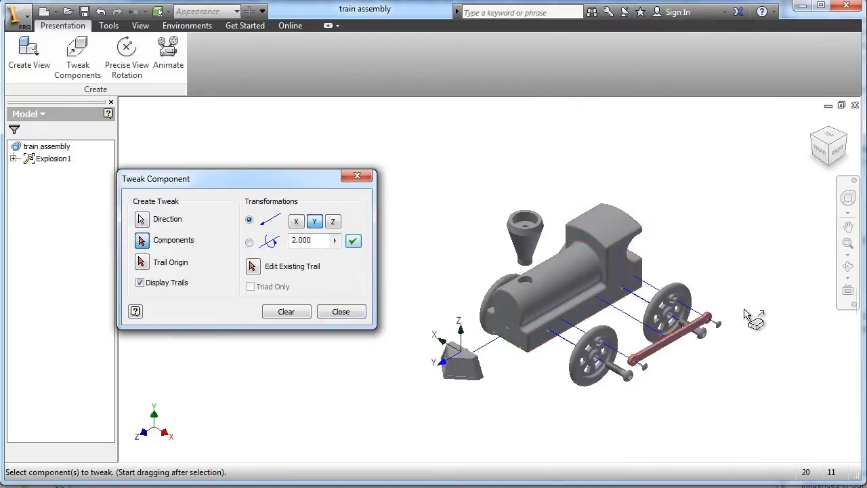
Orbit the view around to the rear of the train.
{"action": "left_click", "coordinate": [853, 272]}
{"action": "left_click_drag", "start_coordinate": [481, 291], "coordinate": [372, 335]}
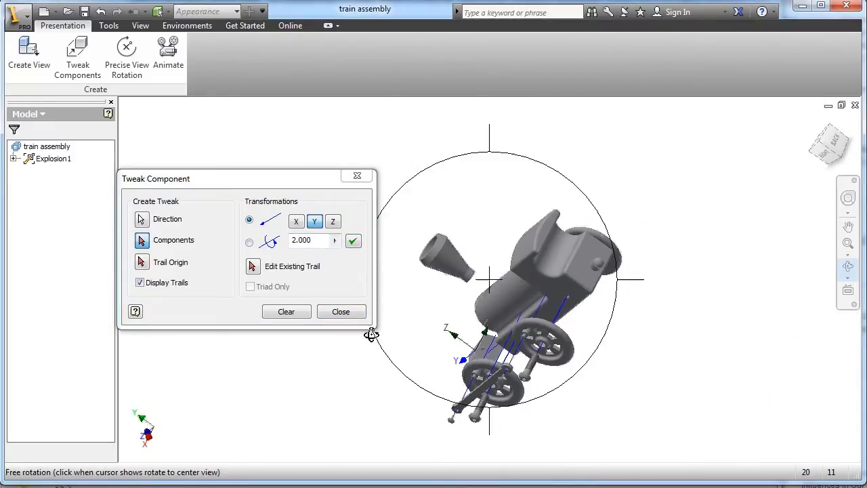
{"action": "scroll", "coordinate": [664, 296], "scroll_direction": "up", "scroll_amount": 5}
{"action": "right_click", "coordinate": [484, 240]}
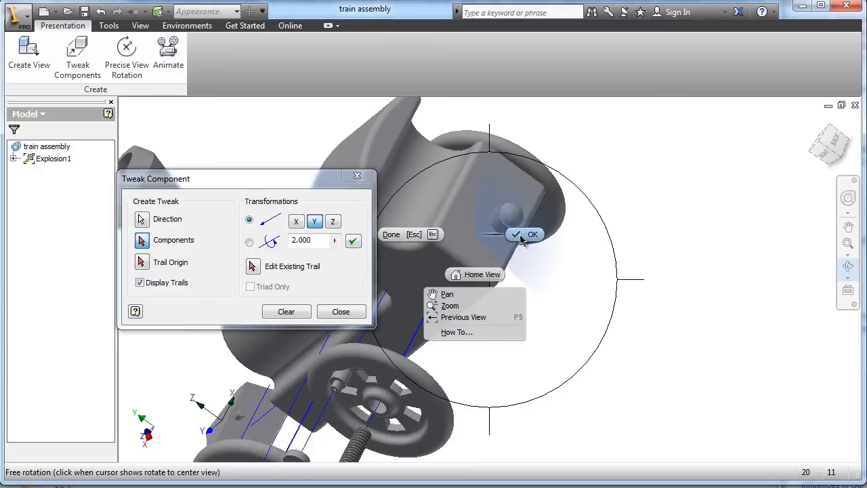
{"action": "key", "text": "Escape"}
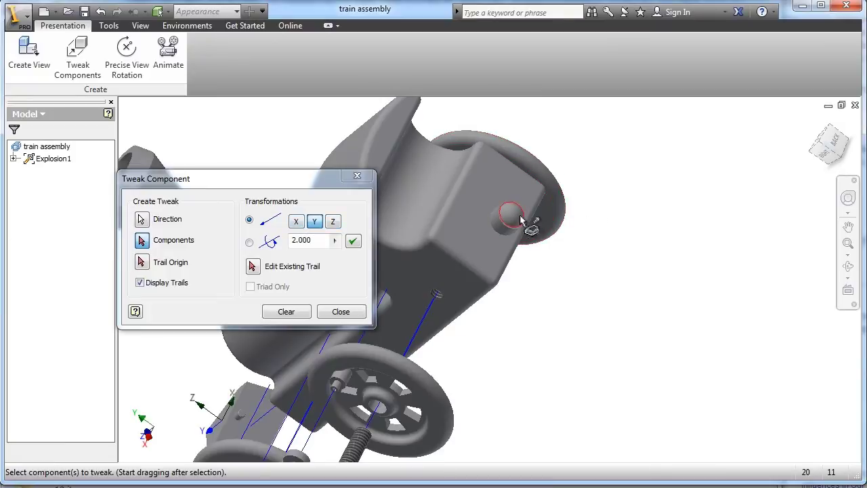
Move the rear hitch pin -2 units out along its trail.
{"action": "left_click", "coordinate": [286, 311]}
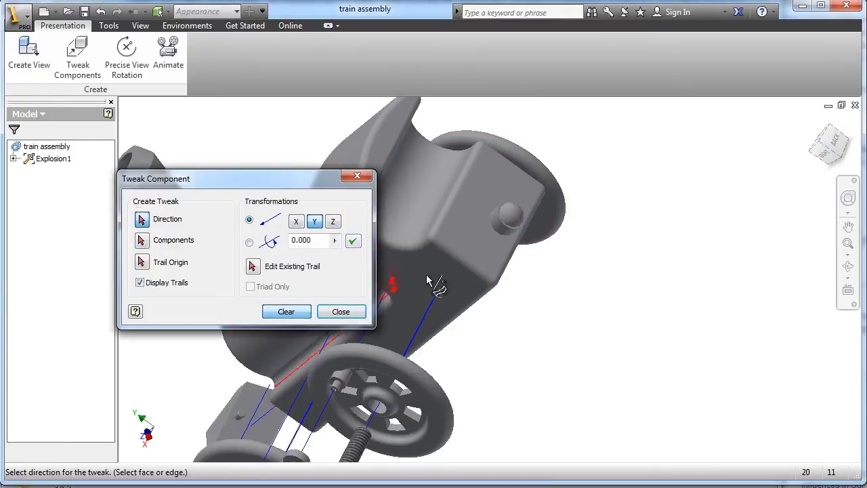
{"action": "left_click", "coordinate": [515, 217]}
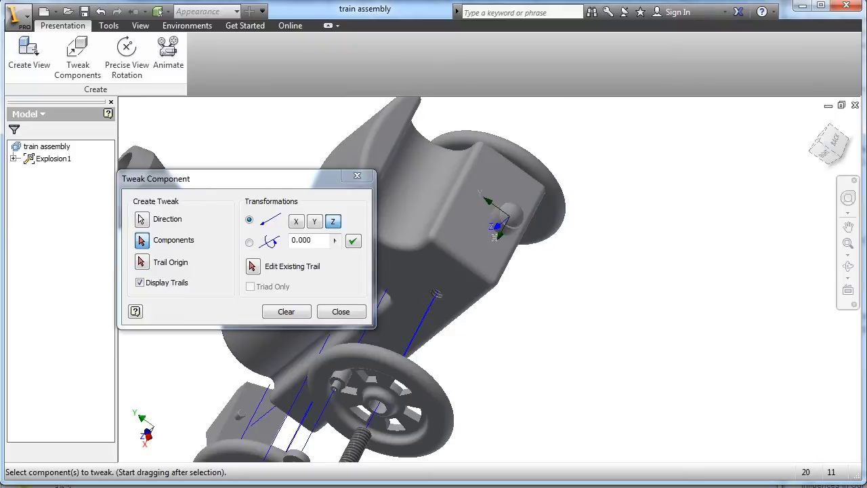
{"action": "left_click", "coordinate": [820, 144]}
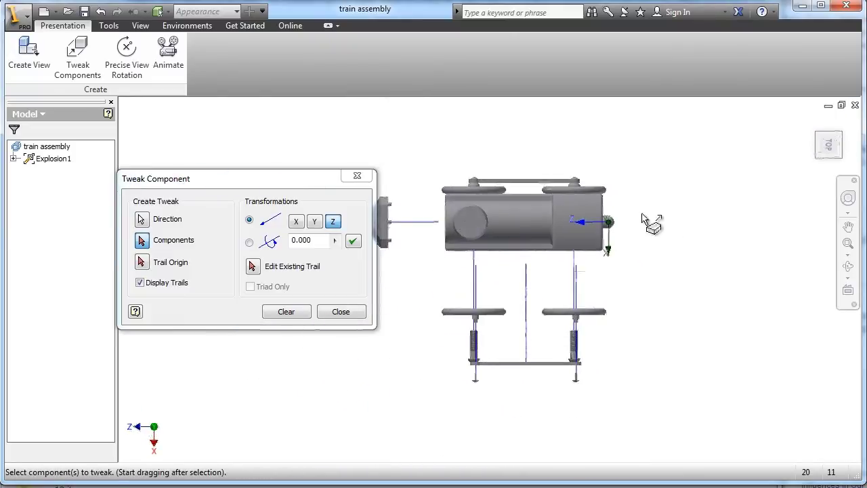
{"action": "left_click", "coordinate": [841, 157]}
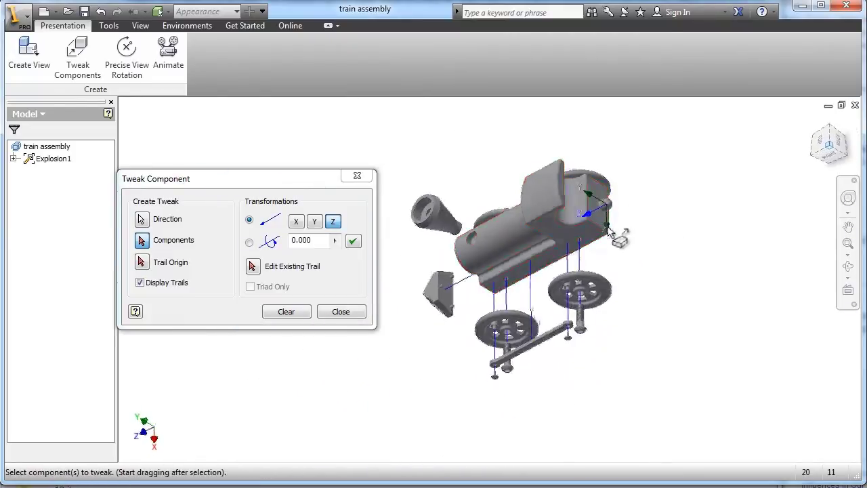
{"action": "scroll", "coordinate": [576, 184], "scroll_direction": "down", "scroll_amount": 5}
{"action": "scroll", "coordinate": [574, 193], "scroll_direction": "up", "scroll_amount": 5}
{"action": "middle_click_drag", "start_coordinate": [574, 192], "coordinate": [519, 320]}
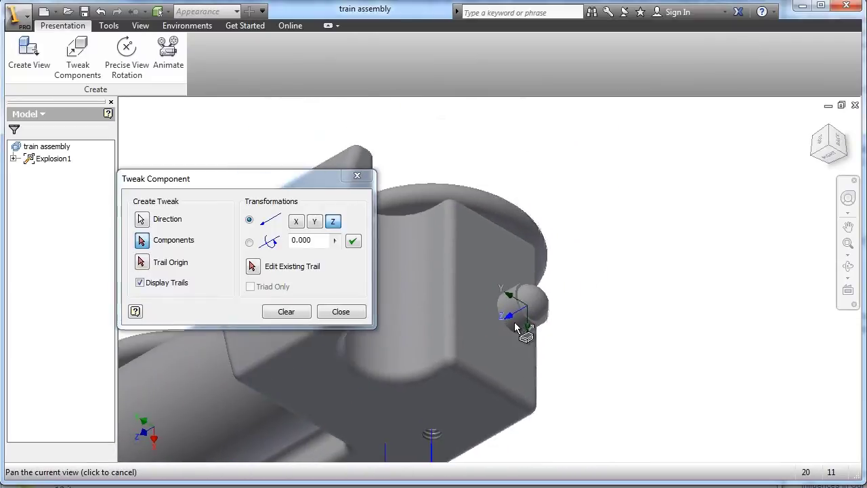
{"action": "left_click", "coordinate": [353, 347]}
{"action": "left_click", "coordinate": [262, 242]}
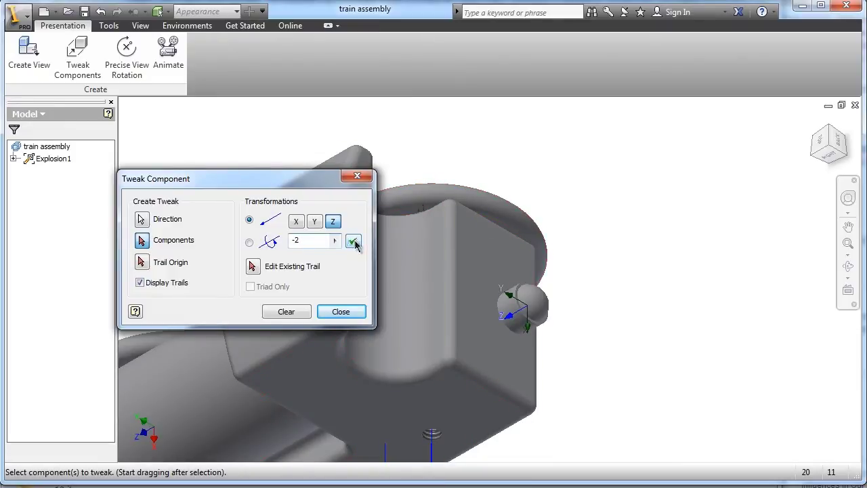
{"action": "left_click", "coordinate": [353, 242]}
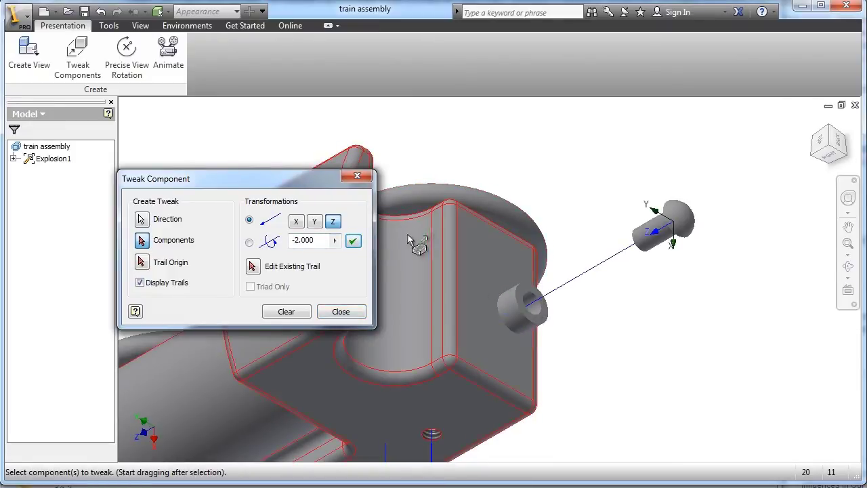
Pull the hitch sleeve 1 unit out along Z.
{"action": "left_click", "coordinate": [295, 315]}
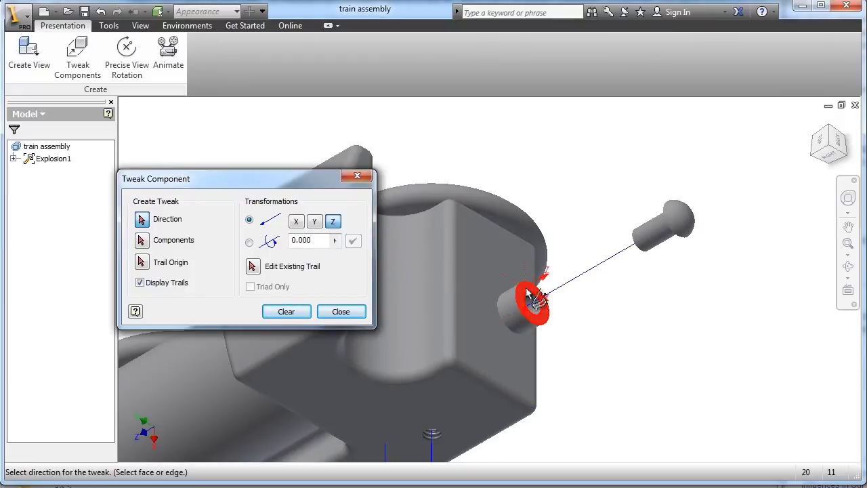
{"action": "scroll", "coordinate": [540, 301], "scroll_direction": "up", "scroll_amount": 3}
{"action": "left_click", "coordinate": [542, 295]}
{"action": "left_click", "coordinate": [310, 241]}
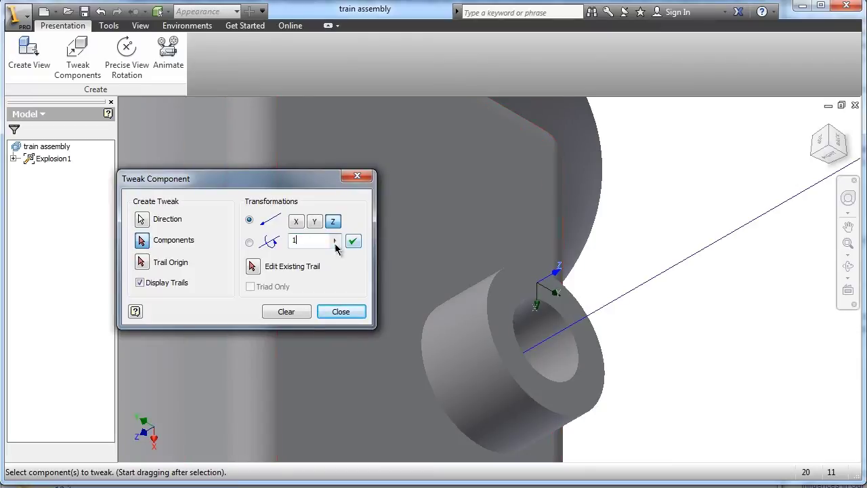
{"action": "left_click", "coordinate": [353, 241]}
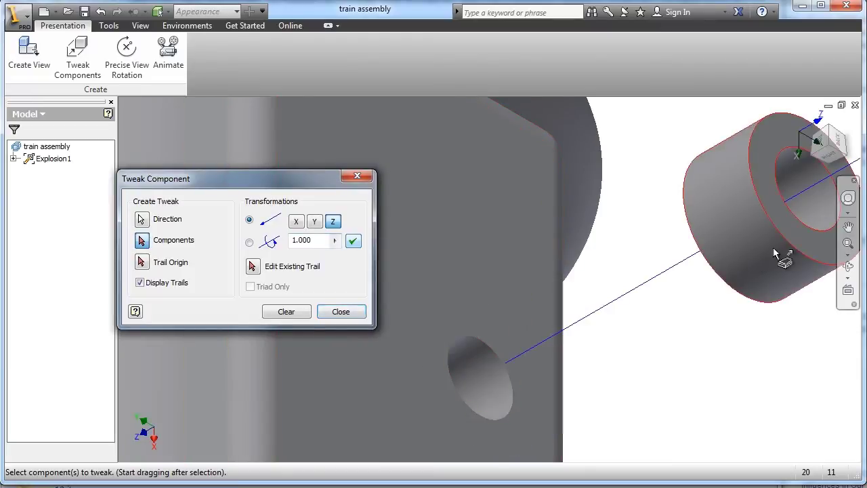
{"action": "left_click", "coordinate": [813, 124]}
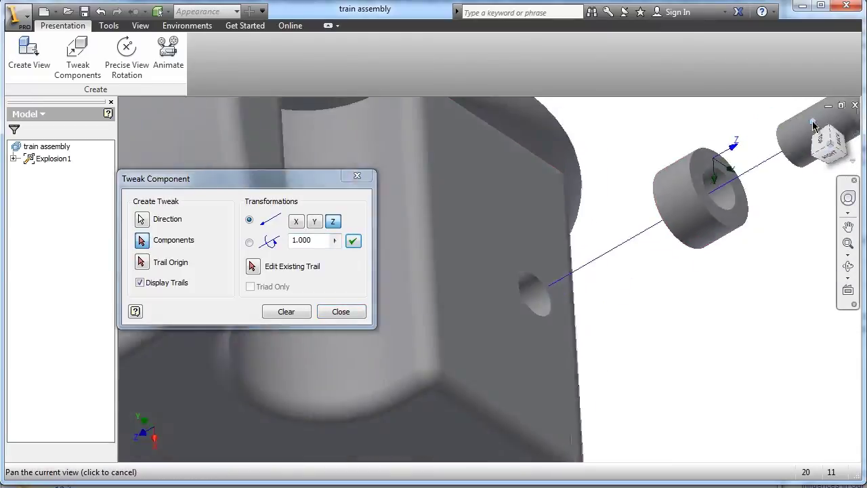
{"action": "left_click", "coordinate": [286, 312]}
Finish tweaking and play the explosion animation with interval 25 and 1 repetition.
{"action": "key", "text": "Escape"}
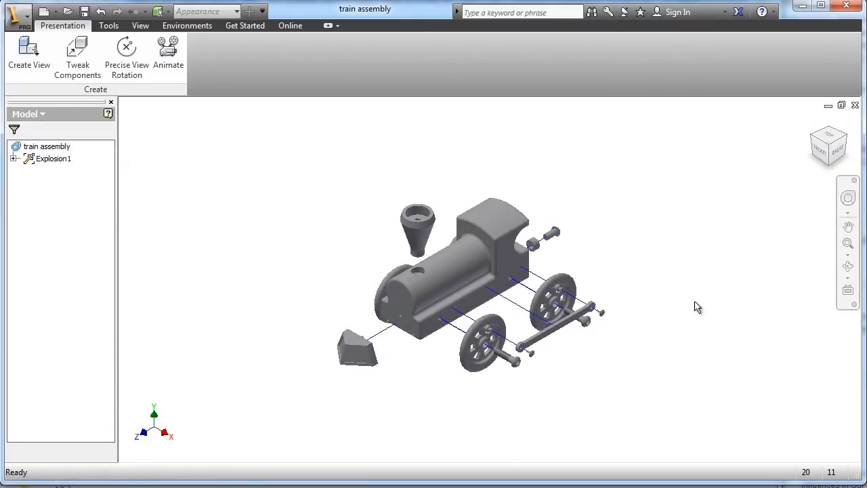
{"action": "left_click", "coordinate": [169, 54]}
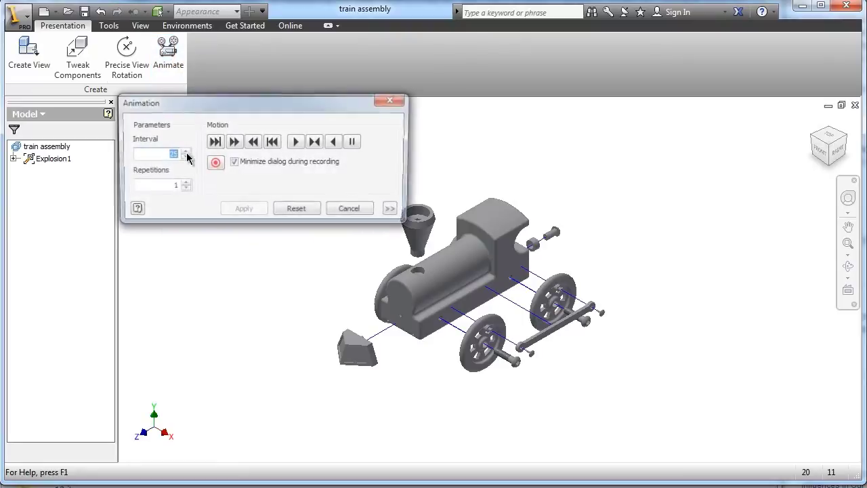
{"action": "left_click", "coordinate": [316, 142]}
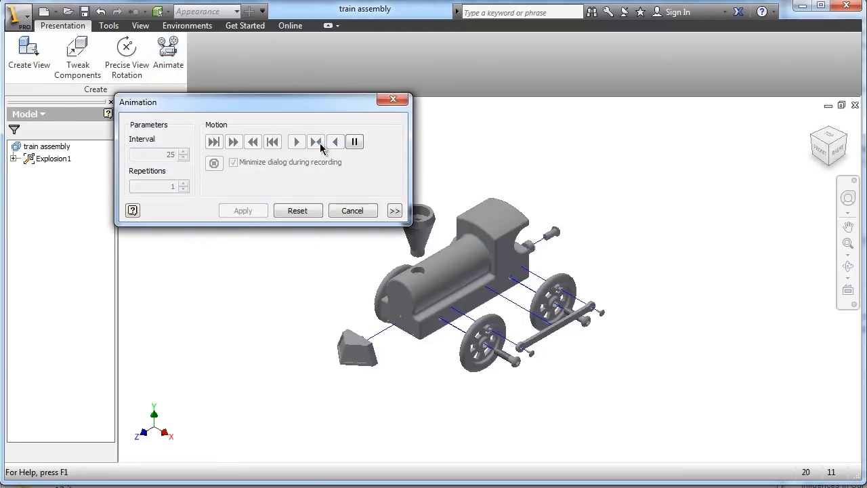